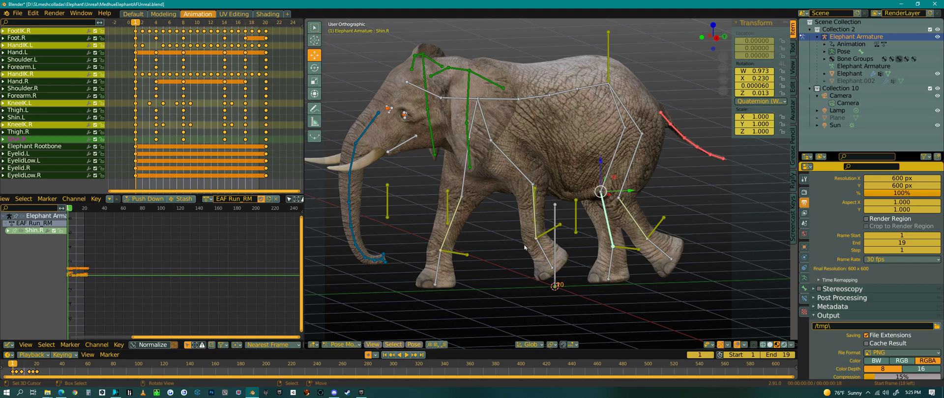
Switch to the right orthographic view of the elephant and select the armature's Elephant Rootbone
middle_click_drag(524, 230, 513, 240)
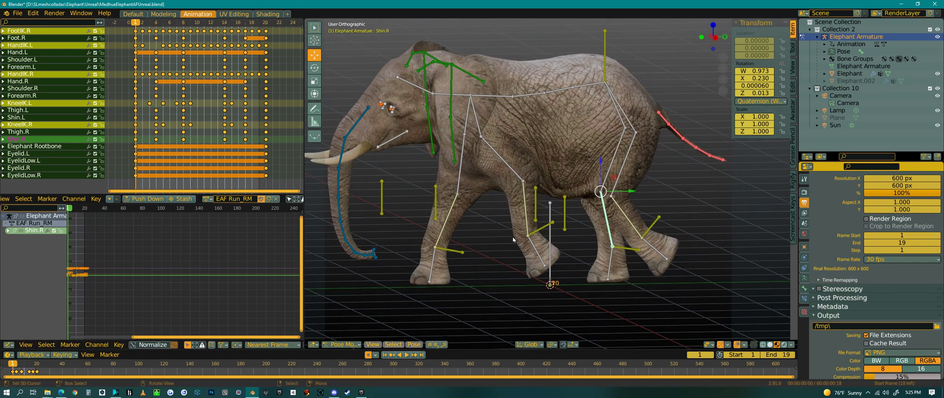
key("KP_3")
middle_click_drag(563, 255, 601, 254, "shift")
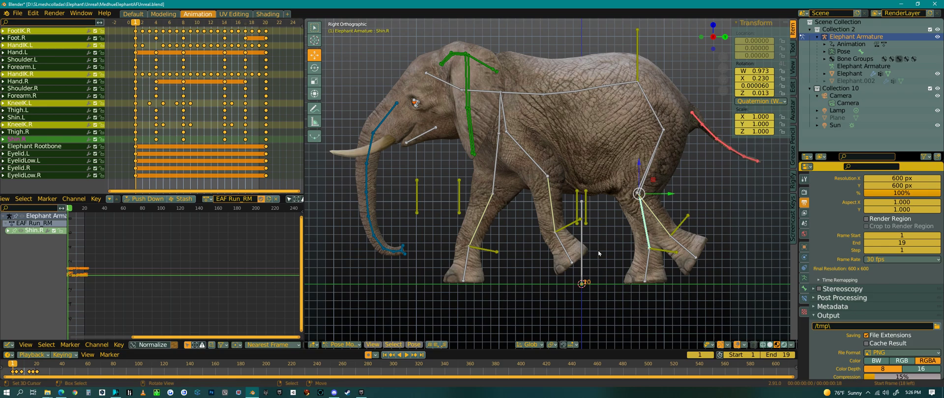
left_click(583, 240)
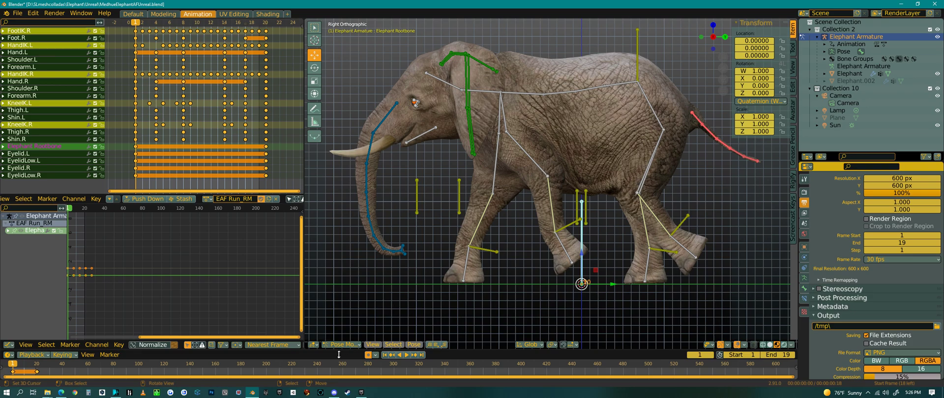
Play back the EAF Run_RM animation to examine the run cycle, ending at frame 1
scroll(516, 229, "down", 2)
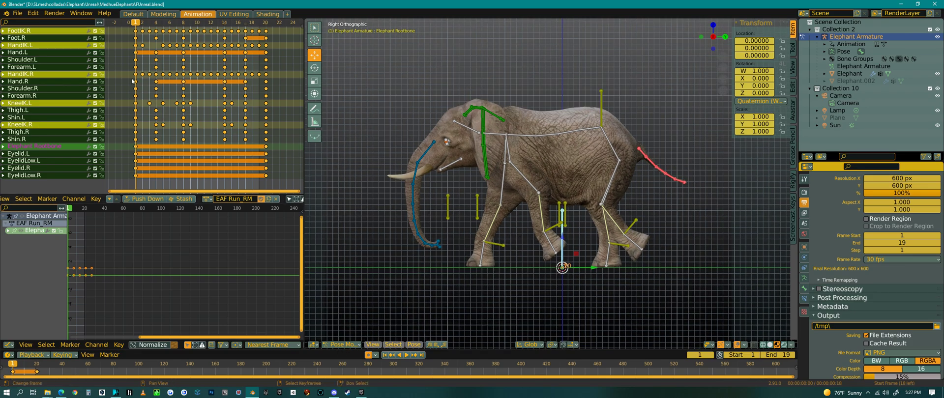
left_click(408, 355)
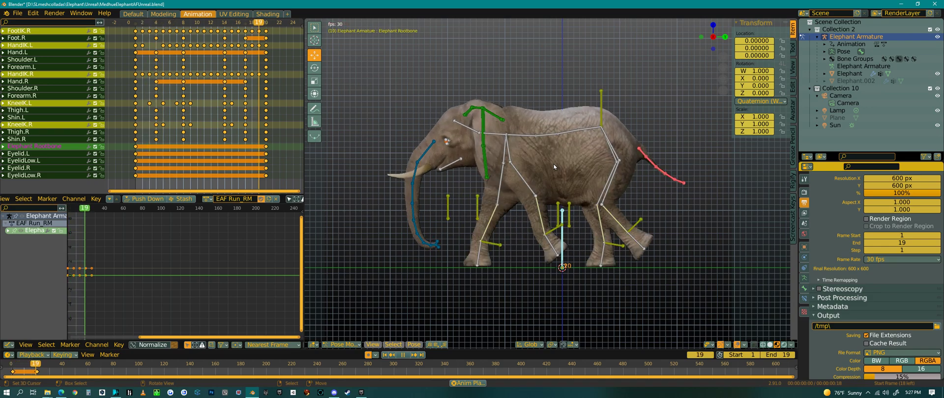
left_click(402, 355)
left_click_drag(252, 157, 136, 179)
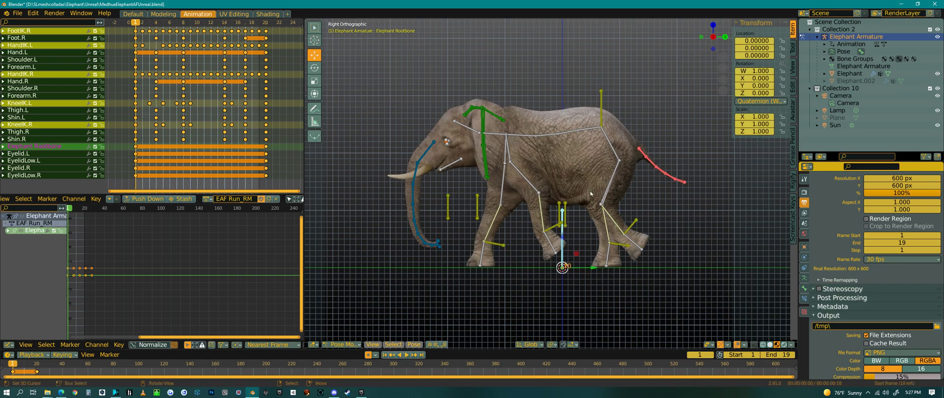
In Object Mode, keyframe the armature's object transforms at frame 1 and enlarge the Dope Sheet area
left_click(344, 345)
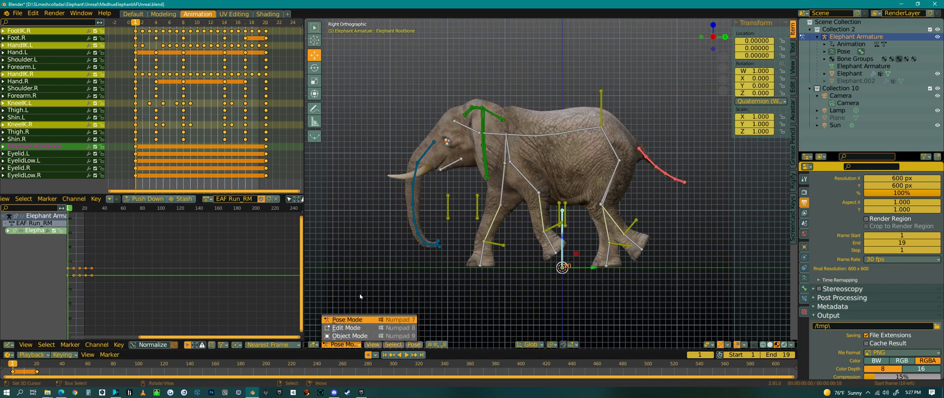
left_click(344, 345)
left_click(344, 320)
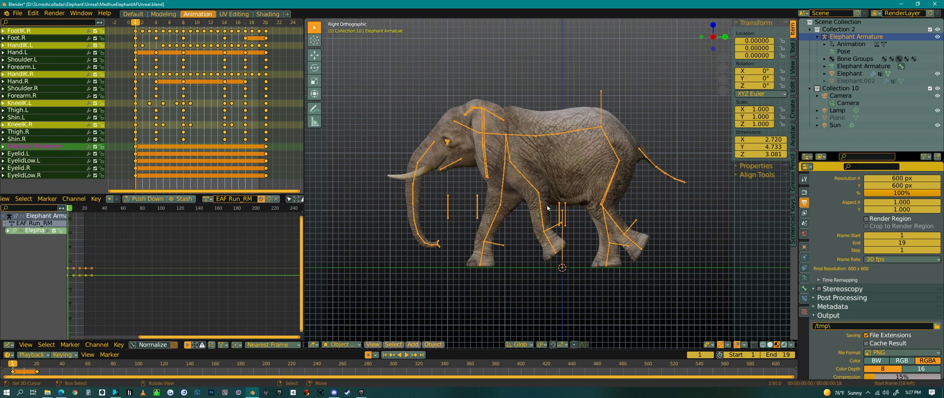
key("i")
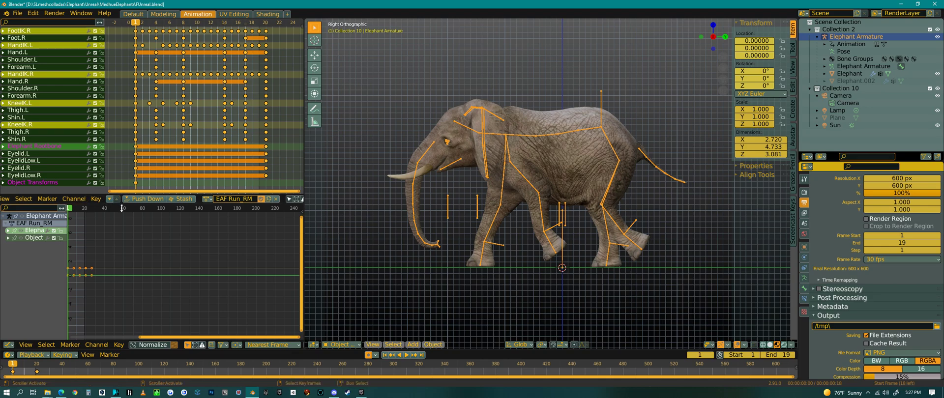
left_click_drag(118, 194, 35, 294)
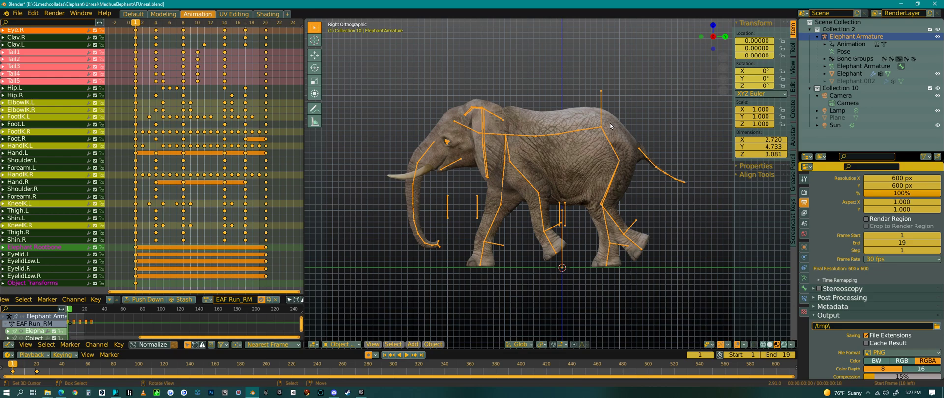
Compare frames 1 and 2 close up to examine how far the planted feet slide along the ground line
middle_click_drag(681, 200, 655, 123, "shift")
scroll(540, 221, "up", 3)
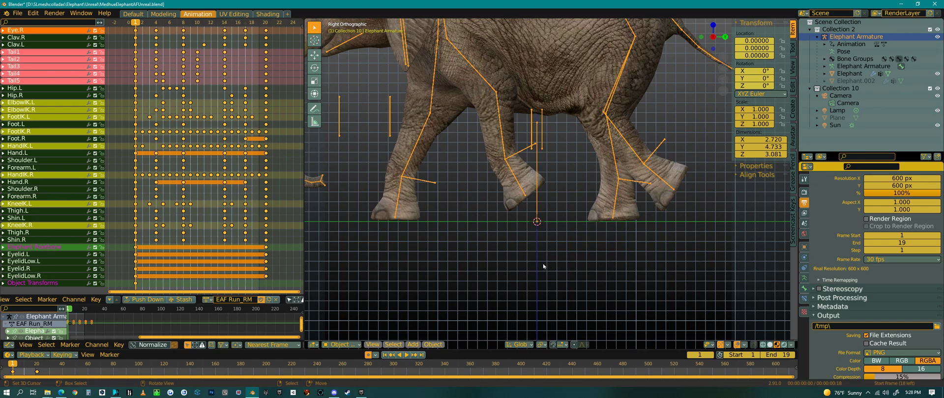
key("Right")
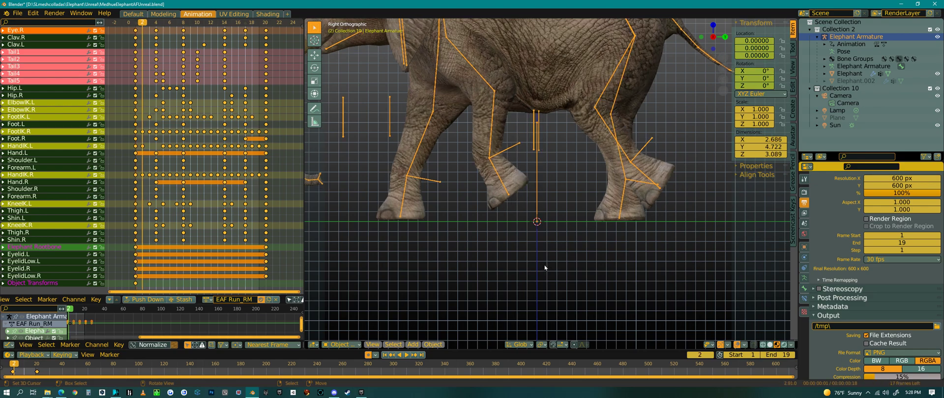
key("Left")
key("Right")
key("Left")
scroll(580, 264, "down", 2)
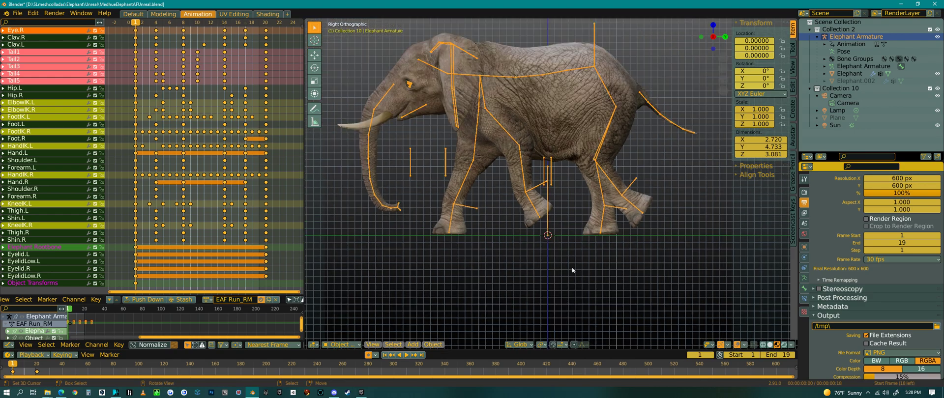
scroll(564, 211, "up", 2)
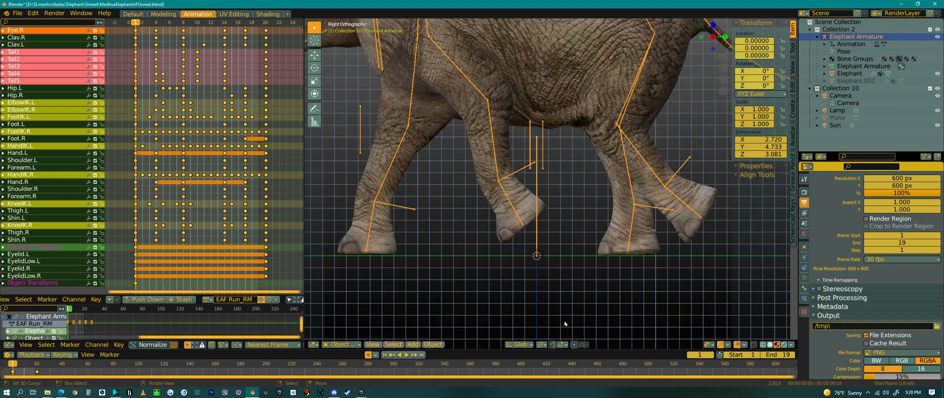
key("Right")
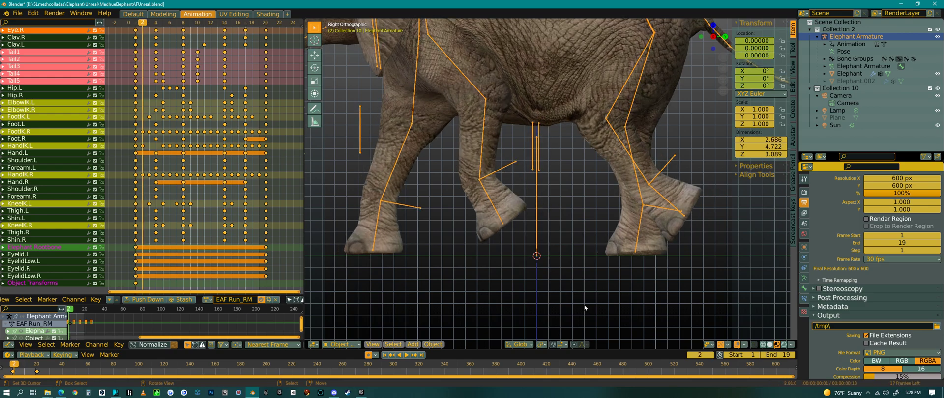
key("Left")
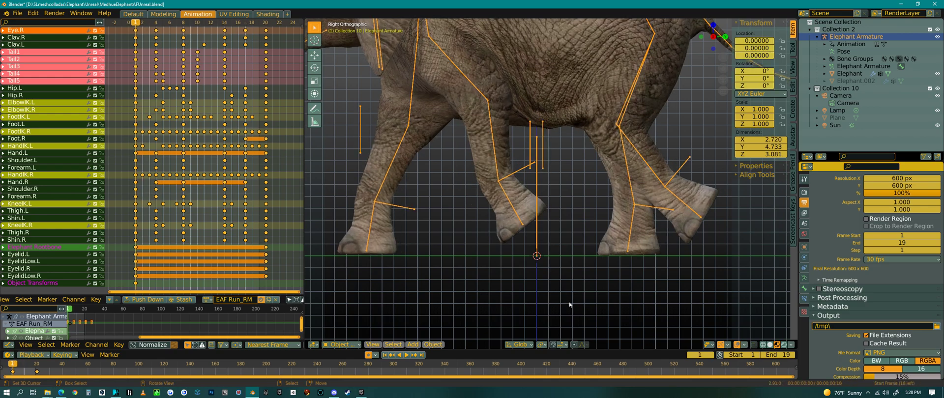
With the Move tool, shift the armature at frame 2 to Y about -0.065 so the planted feet match frame 1
left_click(314, 54)
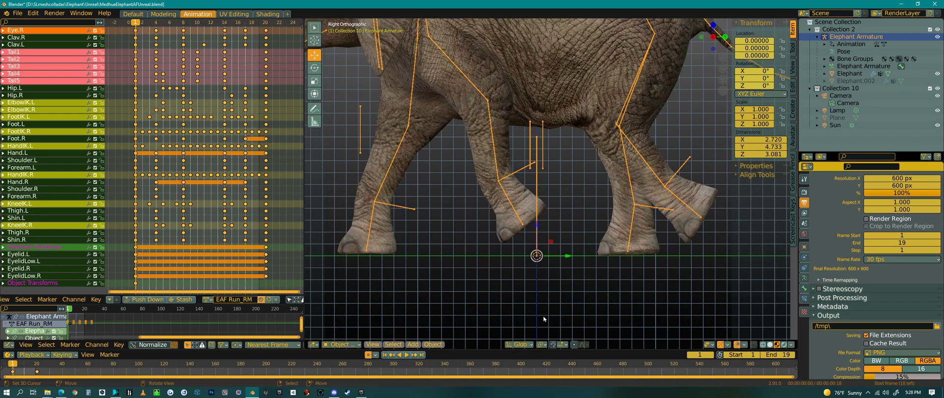
key("Left")
key("Right")
key("Right")
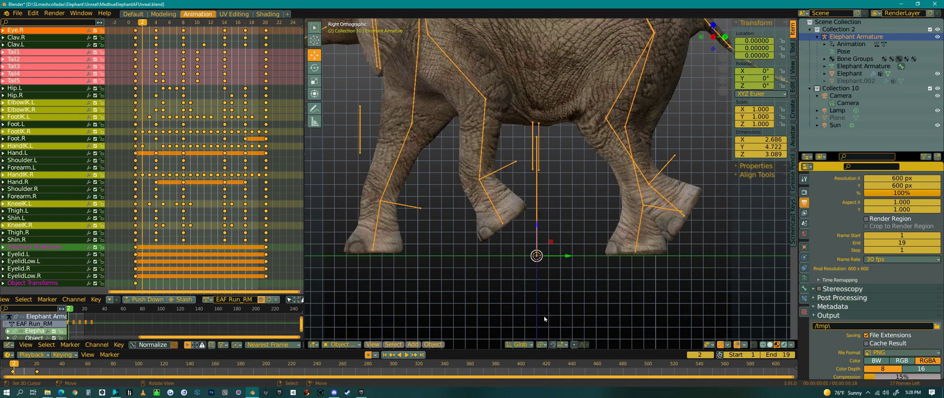
key("Left")
key("Left")
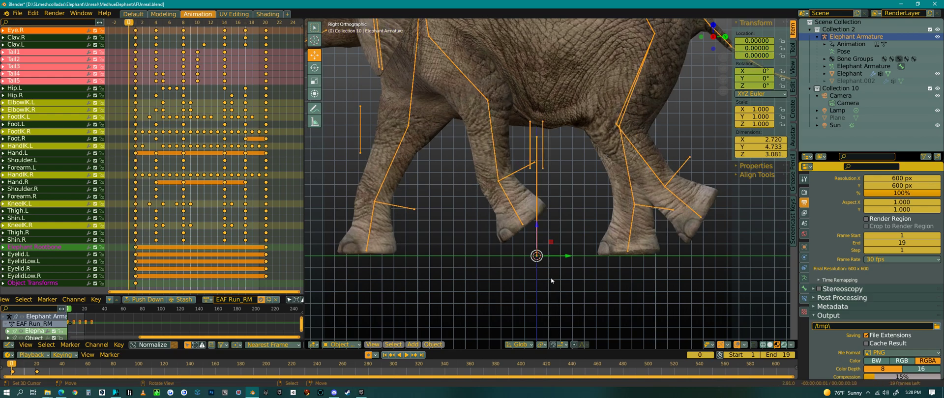
key("space")
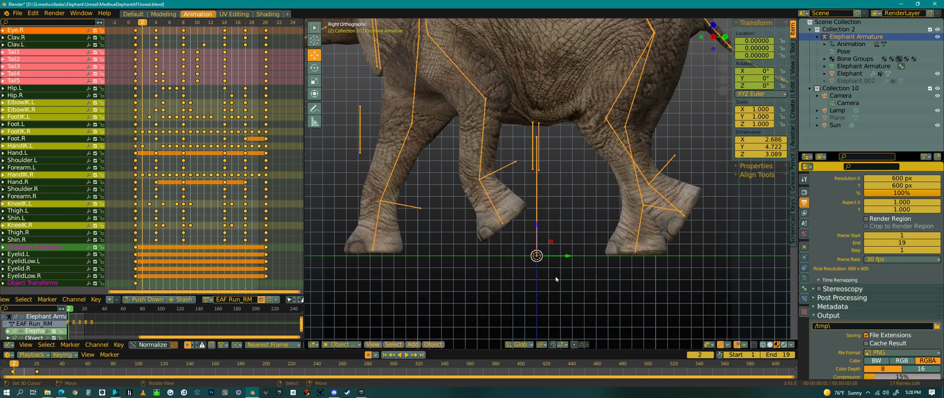
key("shift+Left")
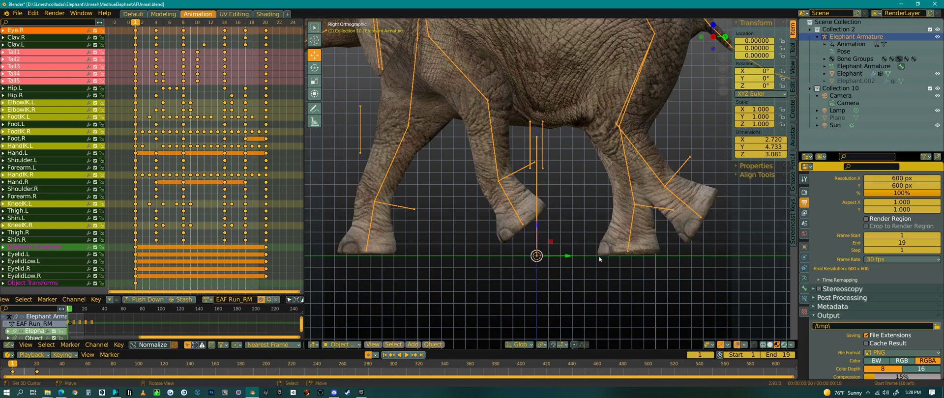
key("Right")
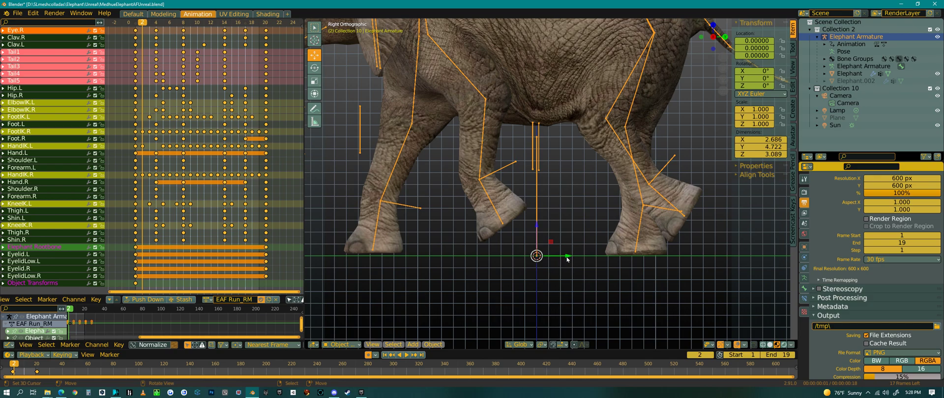
left_click_drag(569, 259, 566, 259)
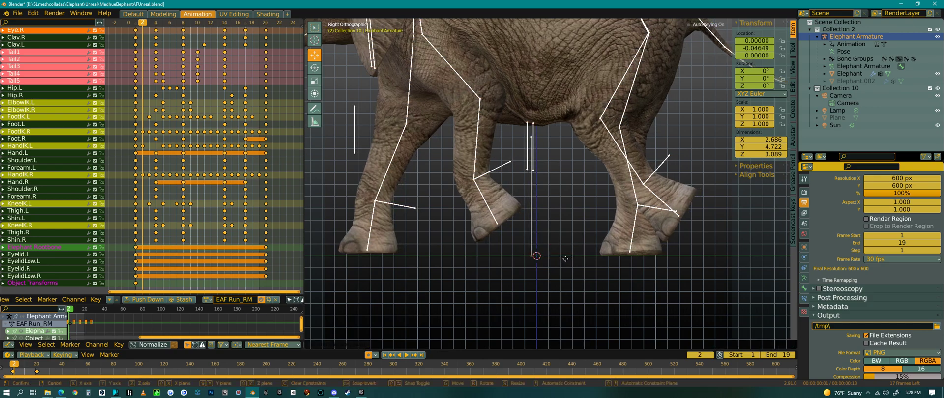
left_click_drag(565, 259, 564, 264)
key("Left")
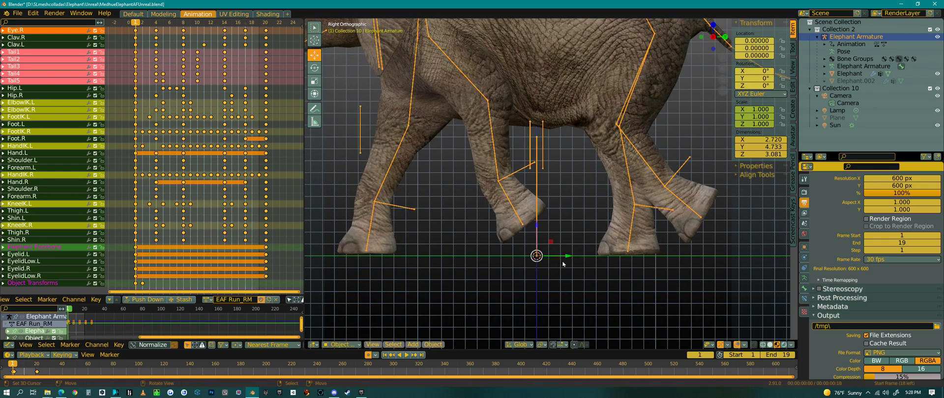
key("alt+a")
key("Escape")
key("Right")
key("Left")
Move the armature at frame 3 to Y about -0.248 and check the planted feet against frame 2
key("alt+a")
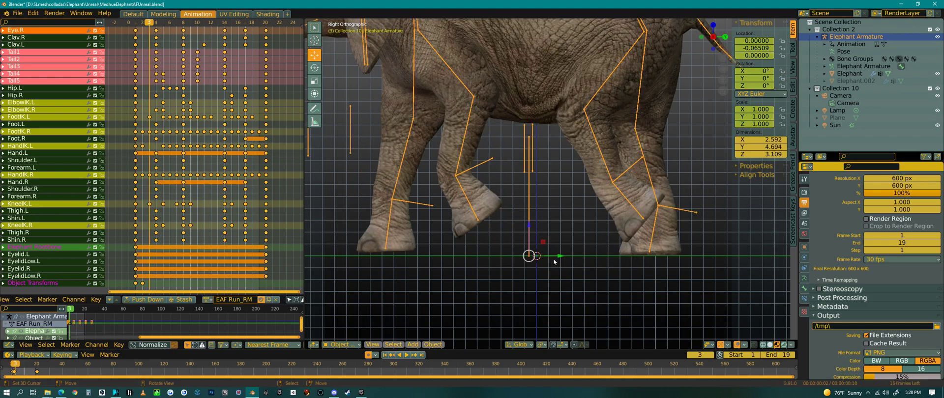
key("g")
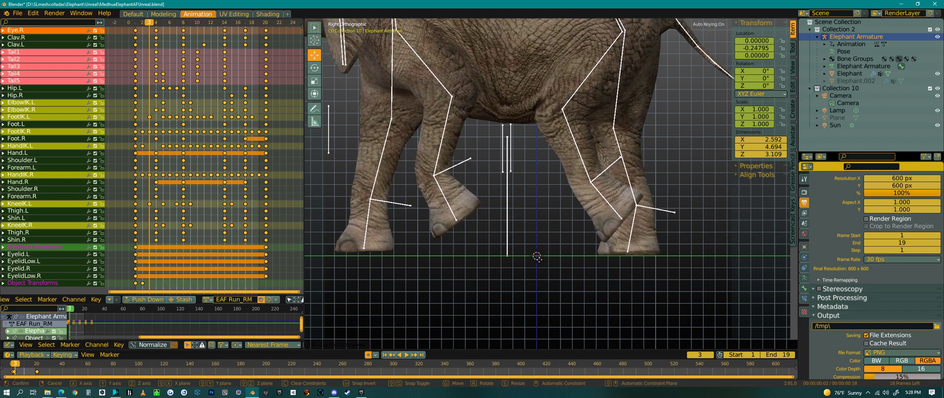
key("Escape")
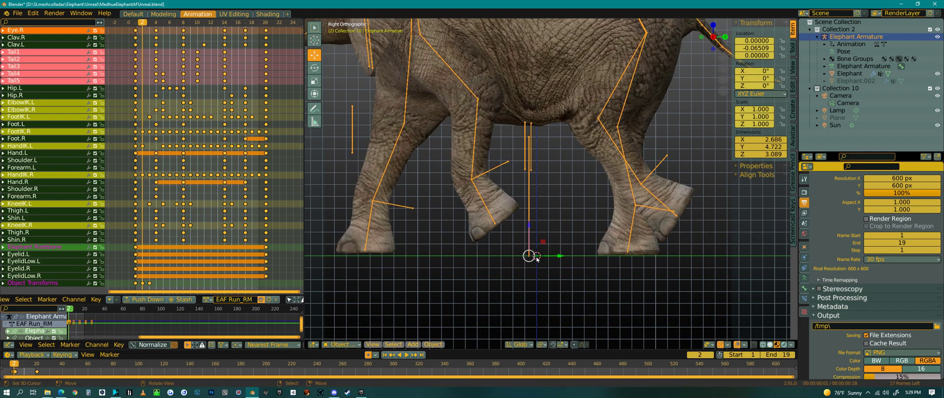
key("Right")
key("Left")
key("Right")
key("Left")
key("Right")
key("Left")
key("Right")
key("Right")
key("Left")
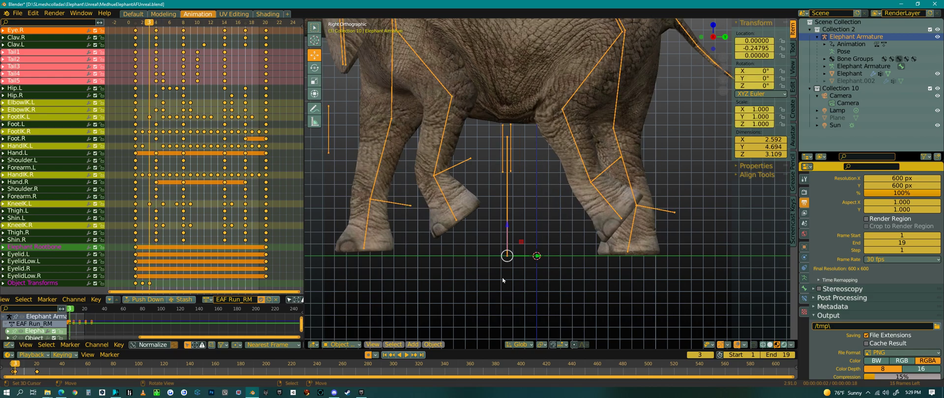
Move the armature at frame 4 to Y about -0.415 and compare the planted feet with frame 3
key("Right")
key("Left")
key("Right")
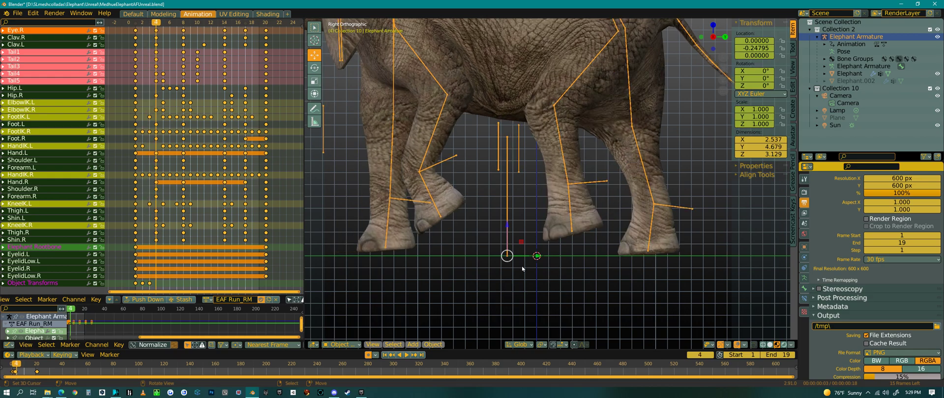
key("g")
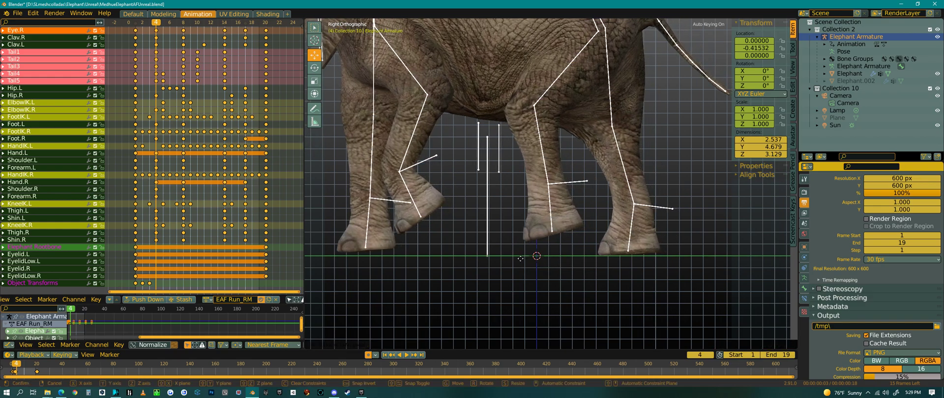
key("Escape")
key("Left")
key("Right")
key("Left")
key("Right")
key("Left")
key("Right")
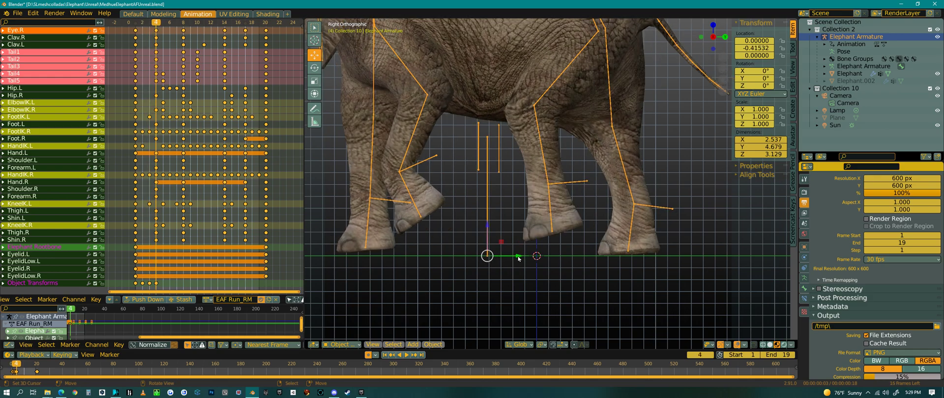
Move the armature at frame 5 to Y about -0.561, compare it with frame 4, and advance to frame 6
key("Right")
key("g")
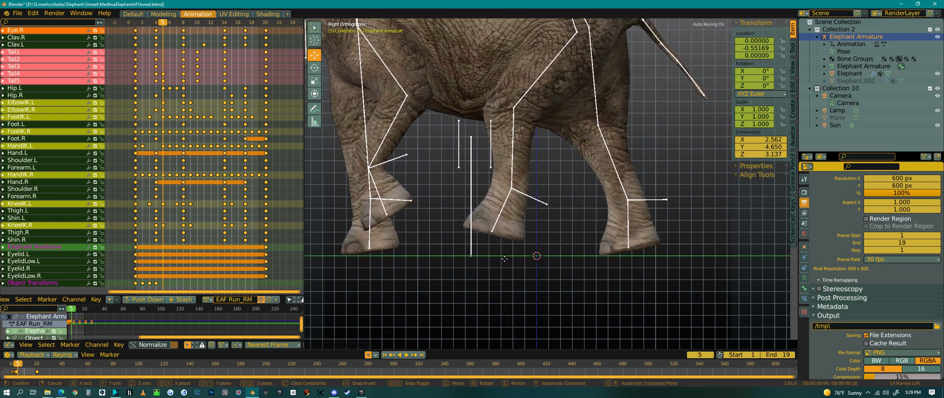
left_click(505, 262)
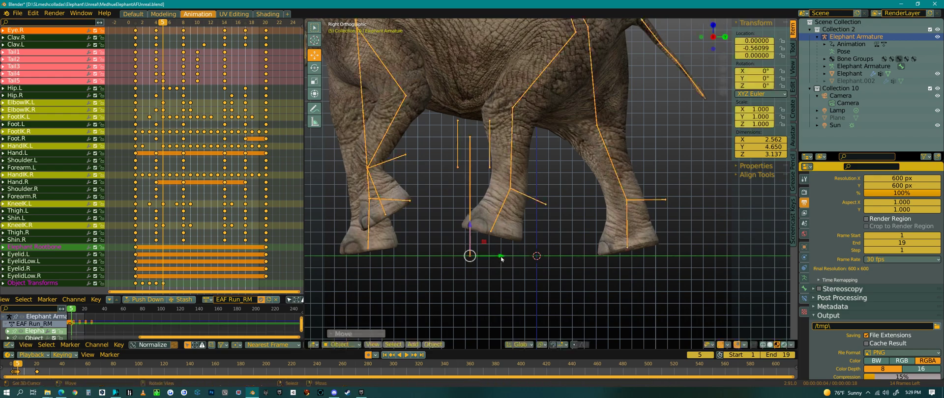
key("Left")
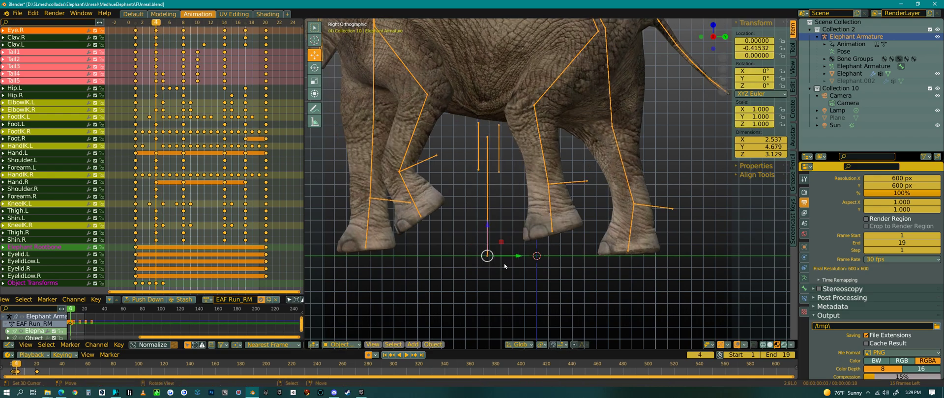
key("Right")
key("Left")
key("Right")
key("Left")
key("Right")
key("Left")
key("Right")
key("Right")
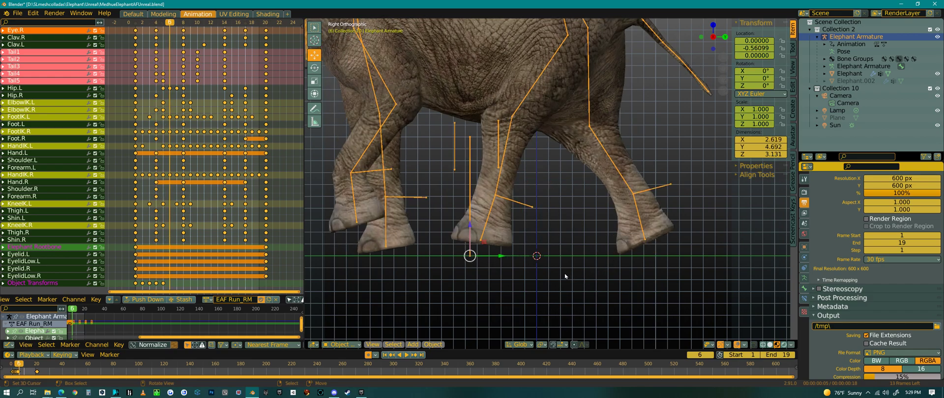
Move the armature at frame 6 to Y about -0.815 and compare the planted feet with frame 5
left_click_drag(497, 255, 472, 259)
key("Left")
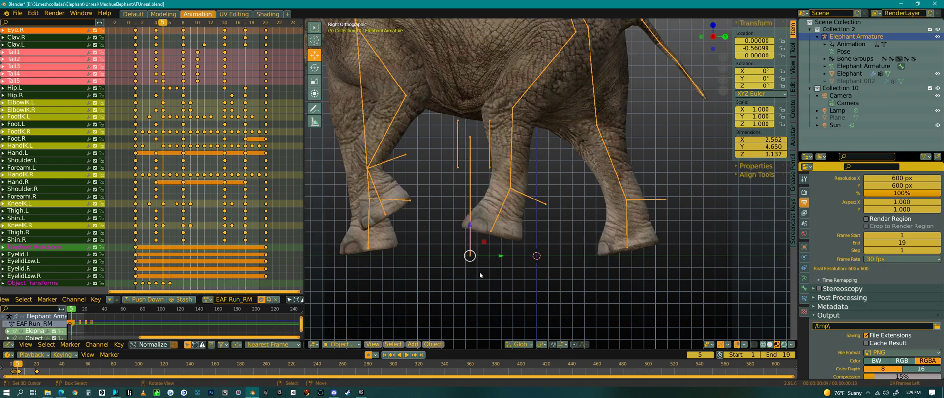
key("Right")
key("Left")
key("Right")
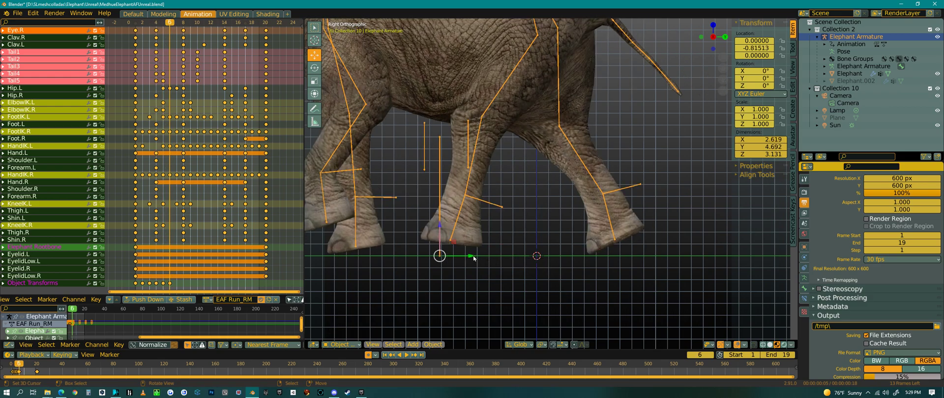
Correct the armature at frame 6 to Y about -0.725 and check the planted feet against frame 5
key("g")
left_click(487, 259)
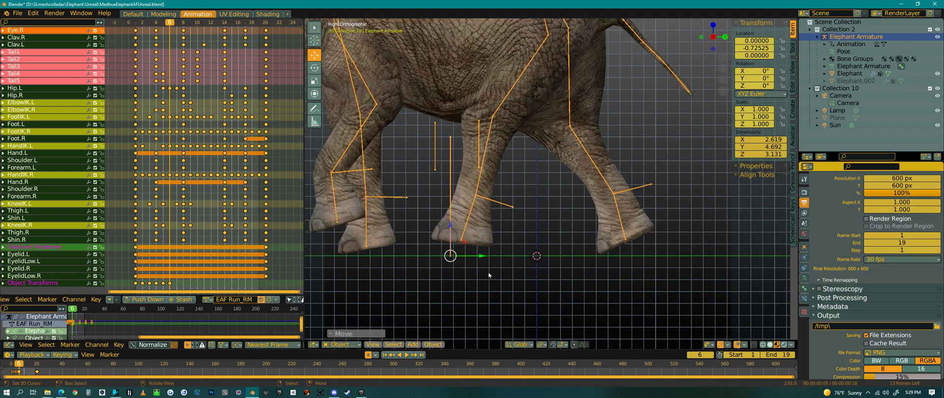
key("Left")
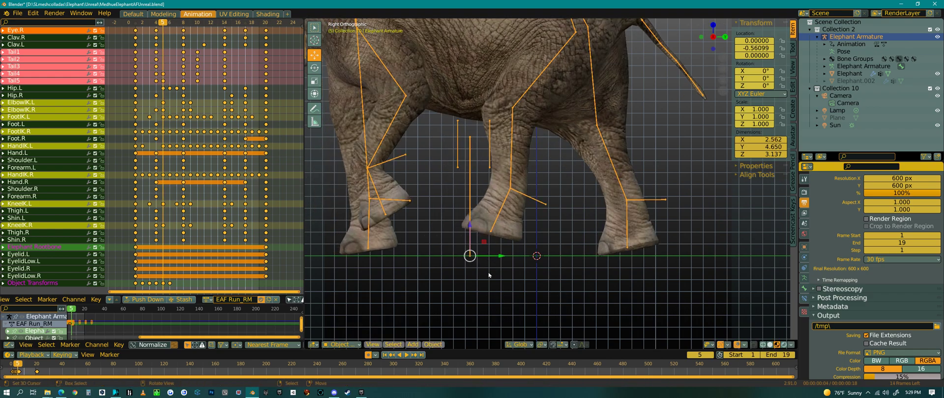
key("Right")
key("Left")
key("Right")
key("Left")
key("Right")
Compare the planted feet between frames 6 and 7, and move the armature at frame 7 to Y about -0.871
key("Right")
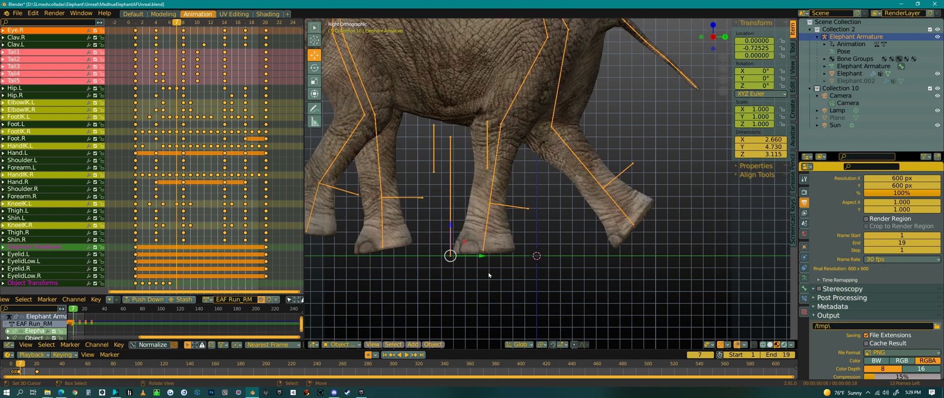
key("Left")
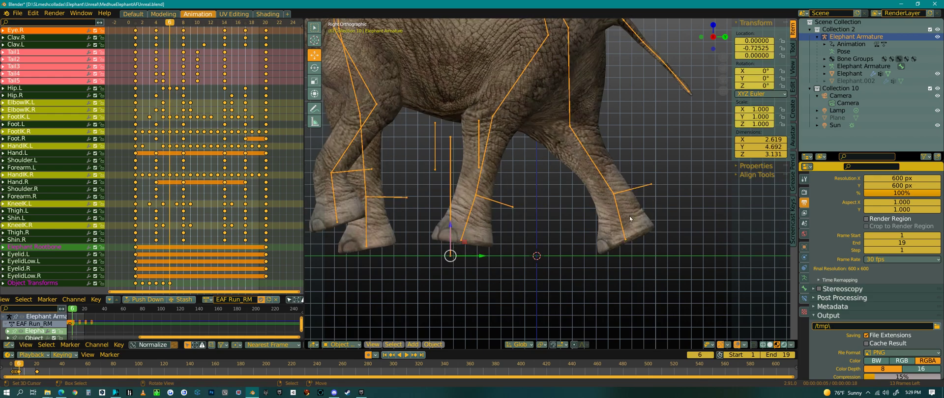
key("Right")
key("Left")
key("Right")
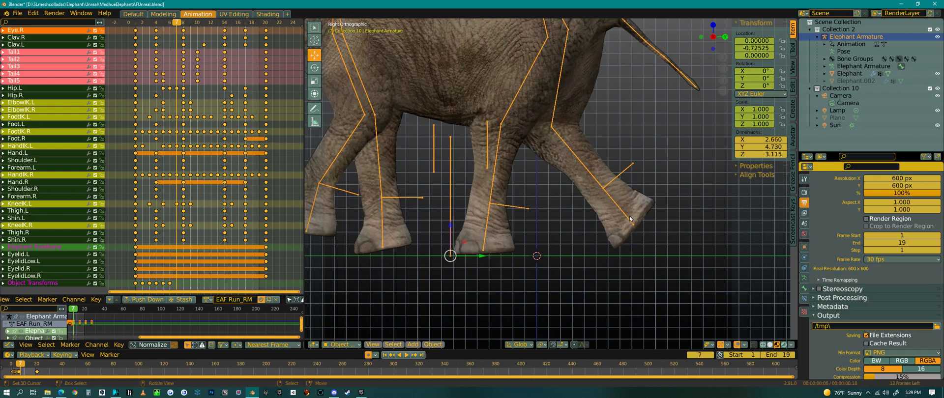
key("Left")
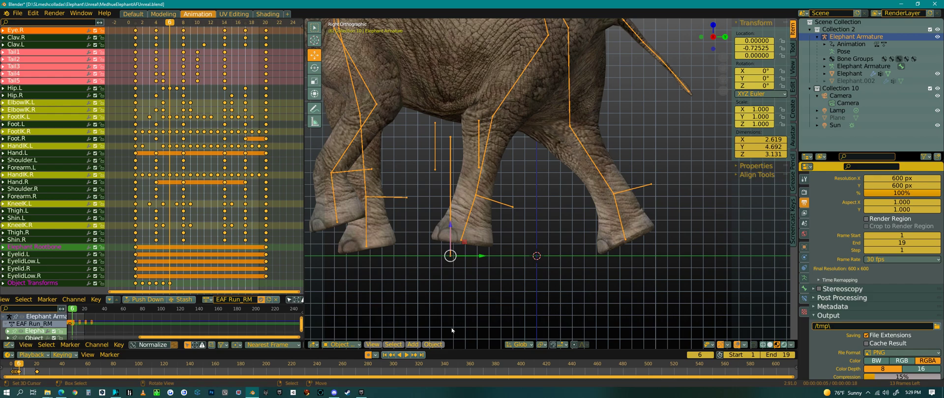
key("Right")
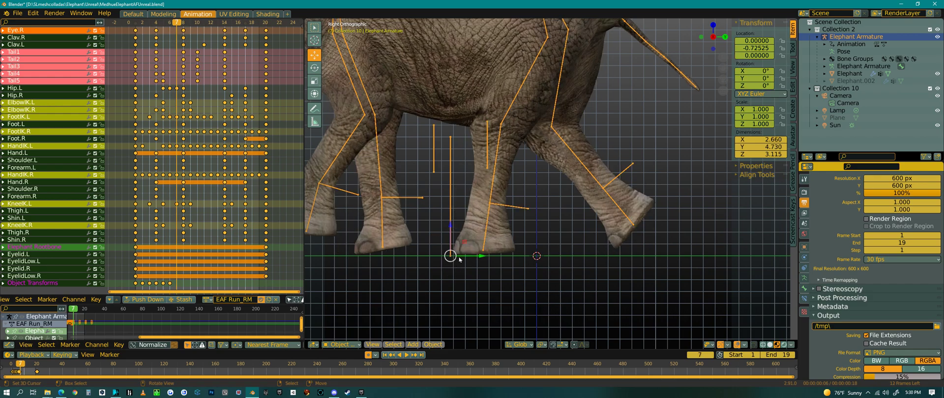
left_click_drag(481, 256, 464, 258)
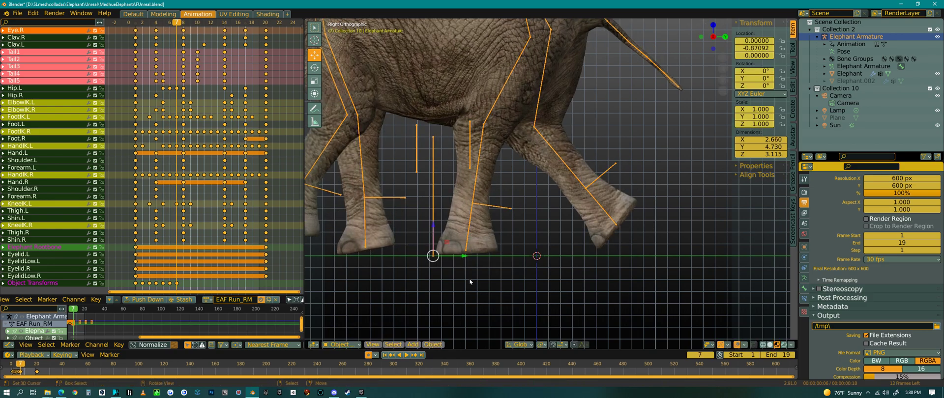
Move the armature at frame 8 to Y about -0.986 and compare the planted feet with frame 7
key("space")
middle_click_drag(456, 294, 607, 297, "shift")
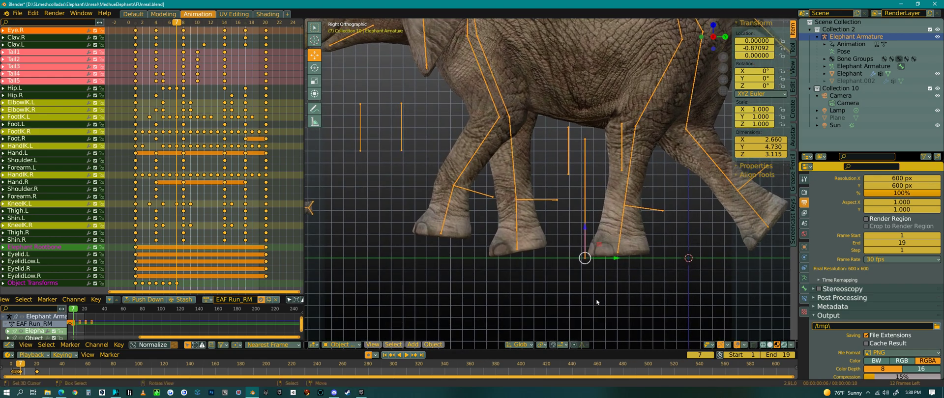
key("Right")
key("Left")
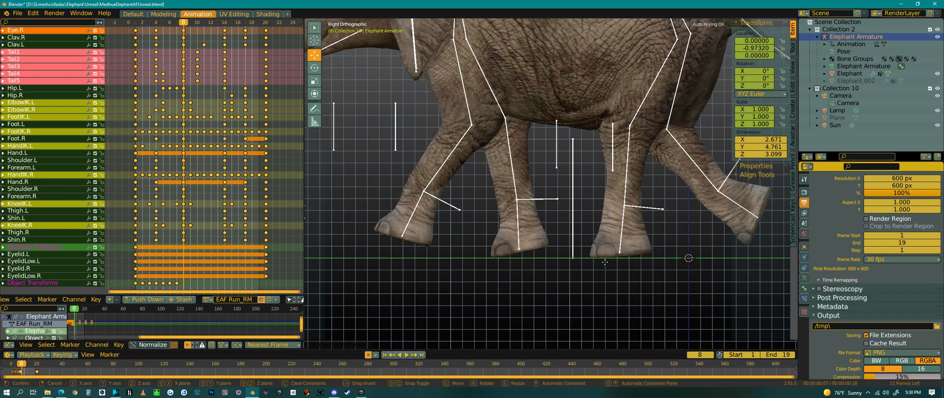
key("Right")
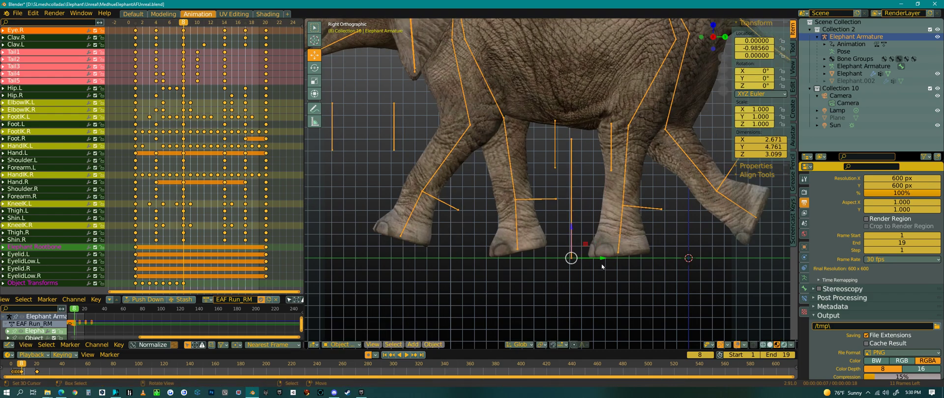
key("Left")
key("Right")
key("Left")
key("Right")
Move the armature at frame 9 to Y about -1.088 and check the planted foot against frame 8
middle_click_drag(618, 309, 505, 273, "shift")
key("Right")
key("Left")
key("Right")
left_click_drag(462, 255, 450, 261)
key("Left")
key("Right")
key("Left")
key("Right")
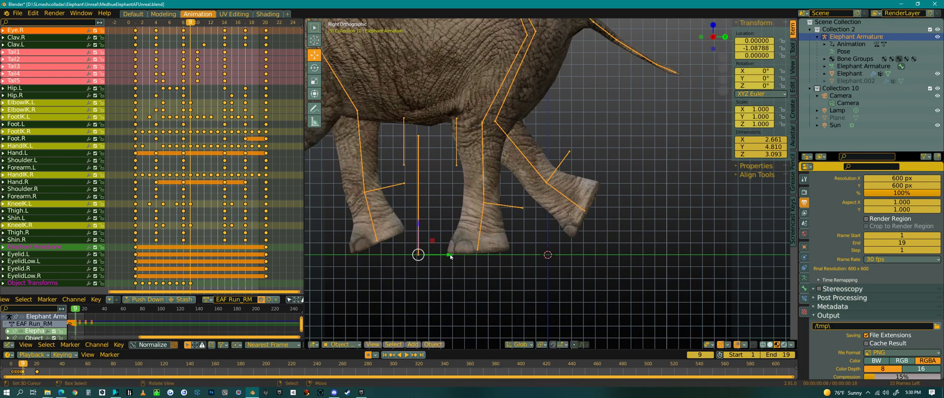
Shift the armature at frame 10 to Y about -1.190 so the planted hind foot stays in place
key("Right")
left_click_drag(451, 256, 438, 260)
key("g")
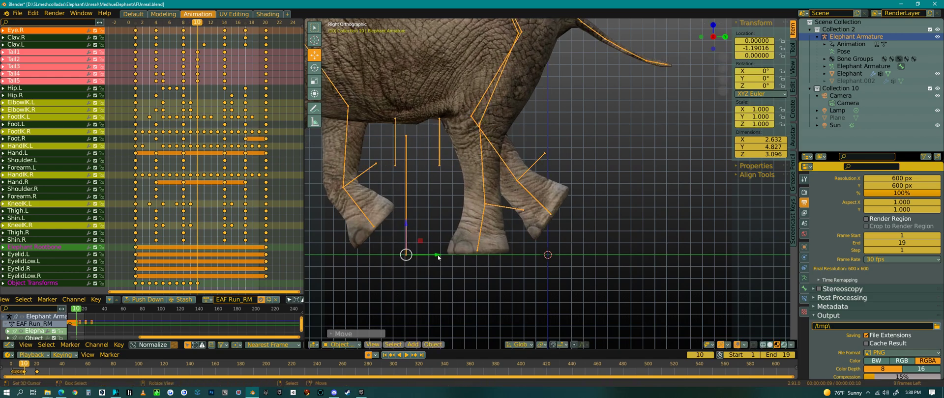
left_click(438, 257)
Move the armature to Y about -1.286 at frame 11 and to Y about -1.389 at frame 12
middle_click_drag(432, 298, 640, 310, "shift")
key("Right")
left_click_drag(641, 272, 631, 276)
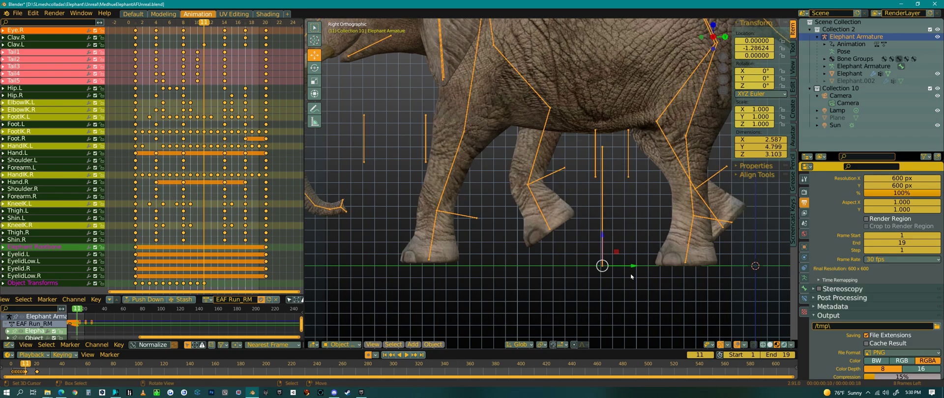
key("Right")
left_click_drag(631, 273, 623, 271)
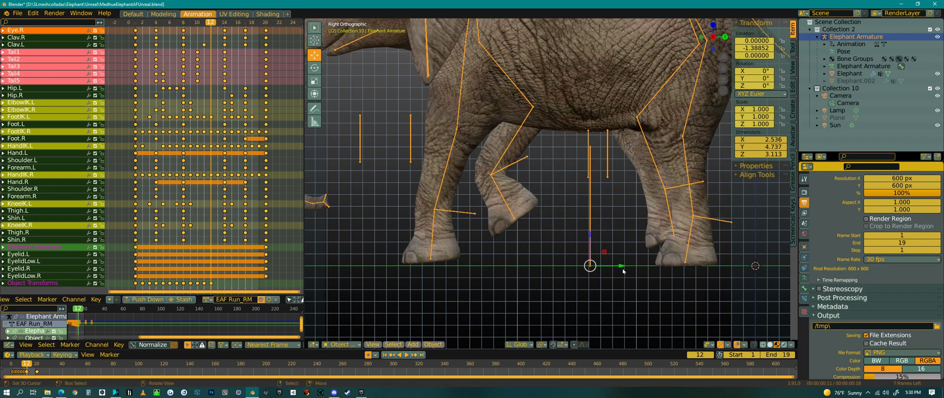
Move the armature at frame 13 to Y about -1.509 to hold the planted hind foot in place
middle_click_drag(636, 308, 510, 292, "shift")
key("Right")
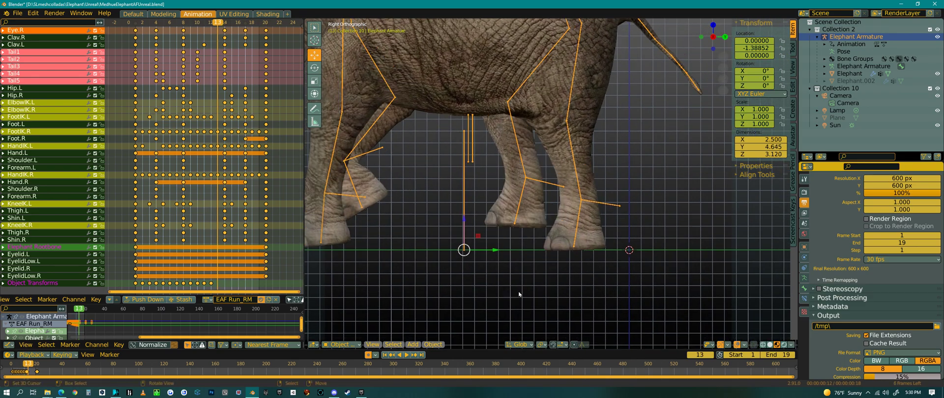
key("Left")
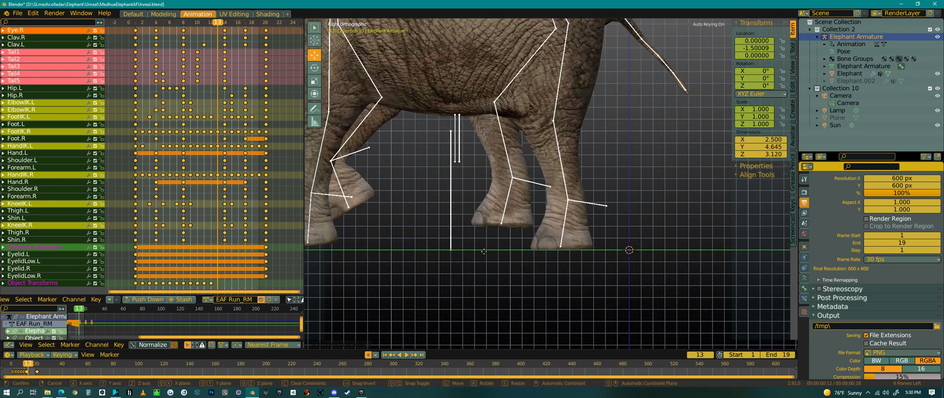
key("Right")
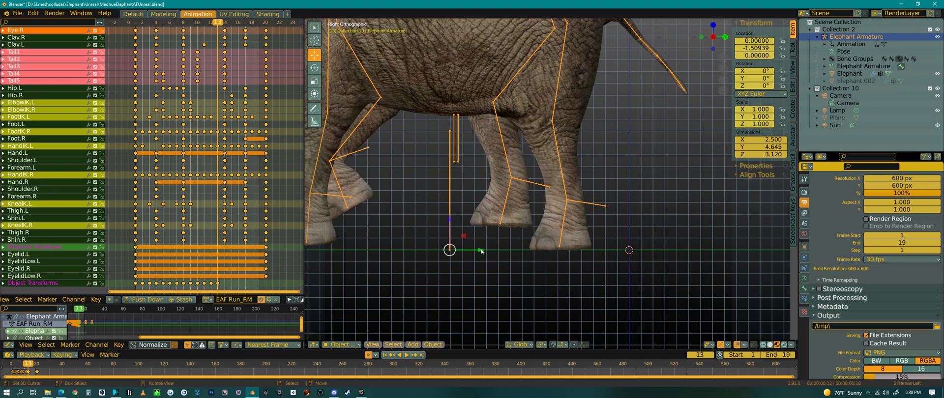
Move the armature at frame 14 to Y about -1.658, lining up the planted hind foot with frame 13
key("Right")
key("g")
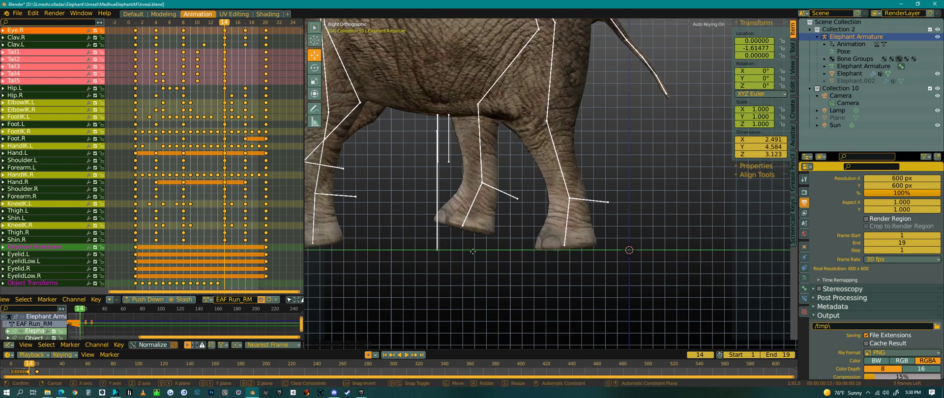
left_click(467, 252)
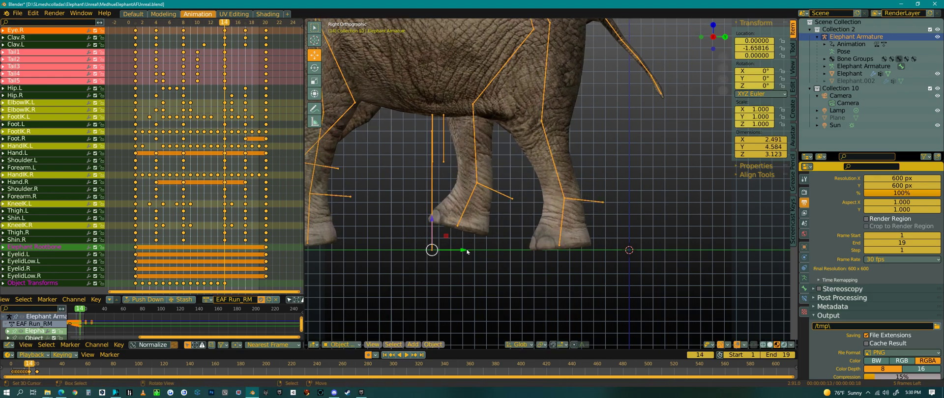
Move the armature at frame 15 to Y about -1.835 and compare the planted feet with frame 14
key("Right")
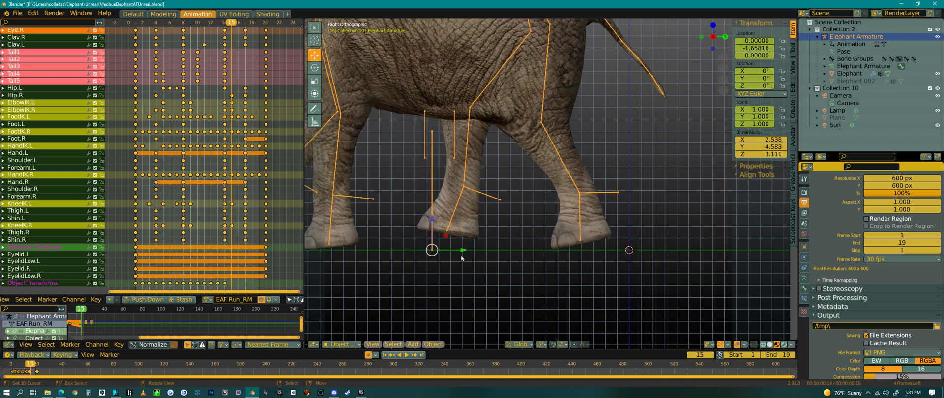
left_click_drag(463, 251, 444, 251)
key("Left")
key("Right")
key("Left")
key("Right")
Move the armature at frame 16 to Y about -2.008 and compare the planted feet with frame 15
key("Right")
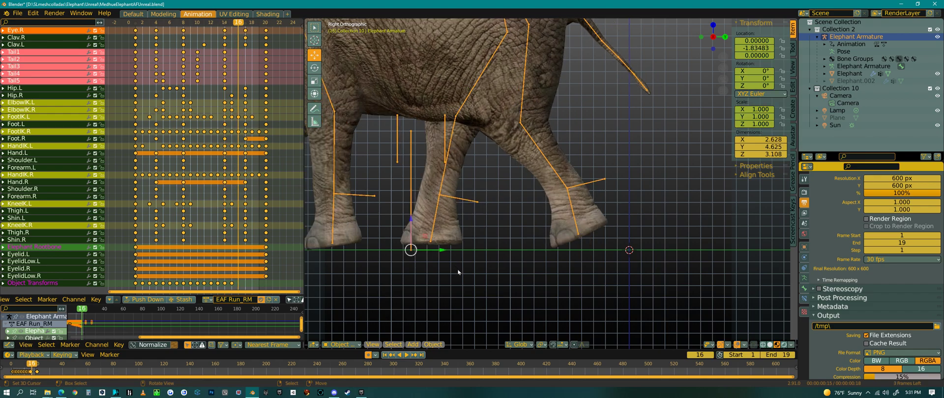
left_click_drag(444, 250, 424, 251)
key("Left")
key("Right")
key("Left")
key("Right")
Move the armature at frame 17 to Y about -2.154, comparing the planted feet with frame 16 before and after
key("Right")
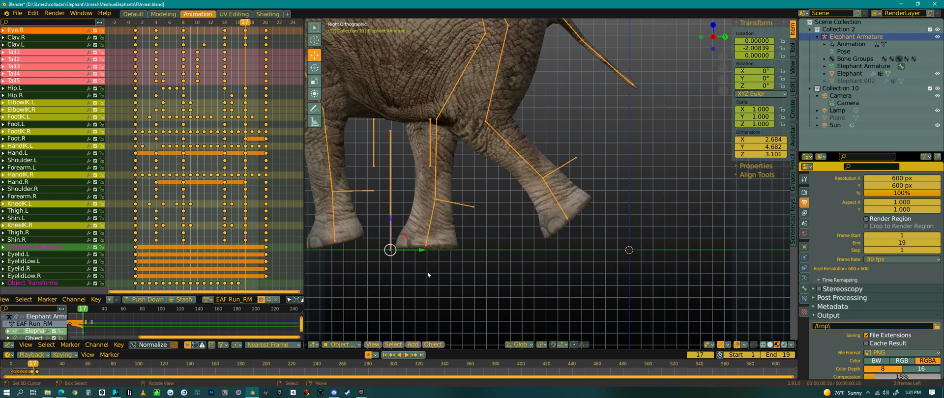
key("Left")
key("Right")
key("Left")
key("Right")
left_click_drag(415, 251, 405, 251)
key("Left")
key("Right")
key("Left")
key("Right")
Move the armature at frame 18 to Y about -2.365 and check the planted hind foot against frame 17
middle_click_drag(442, 287, 601, 281, "shift")
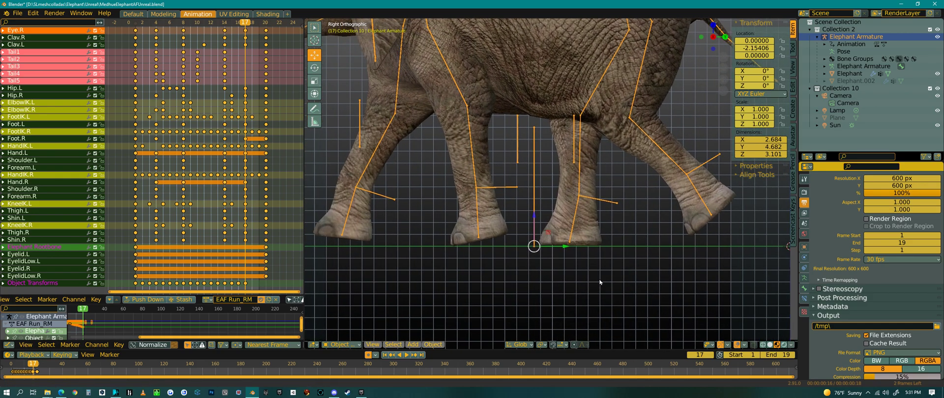
key("Right")
left_click_drag(564, 246, 541, 248)
key("Left")
key("Right")
key("Left")
key("Right")
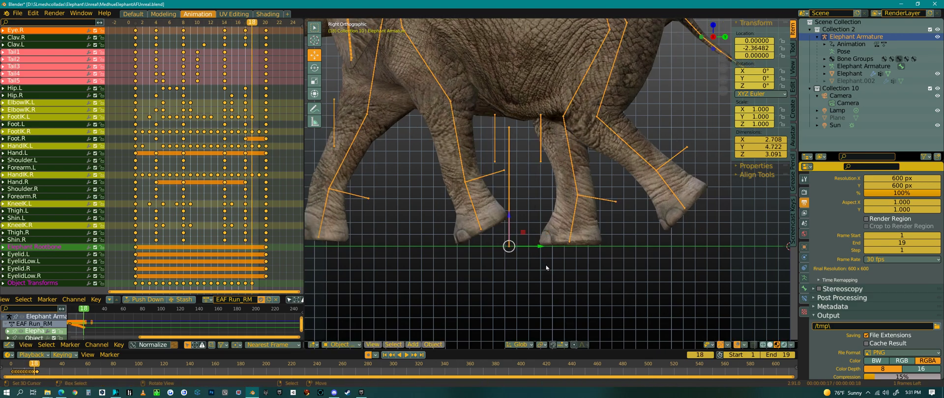
Move the armature at frame 19 to Y about -2.526 and check the planted hind foot against frame 18
key("Right")
left_click_drag(534, 250, 514, 250)
key("Left")
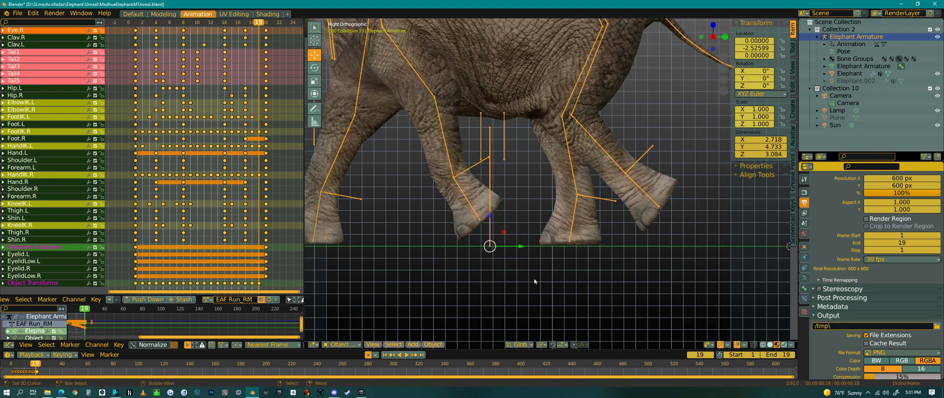
Reselect the armature at frame 20, move it to Y about -2.622, and compare the planted hind foot with frame 19
key("Right")
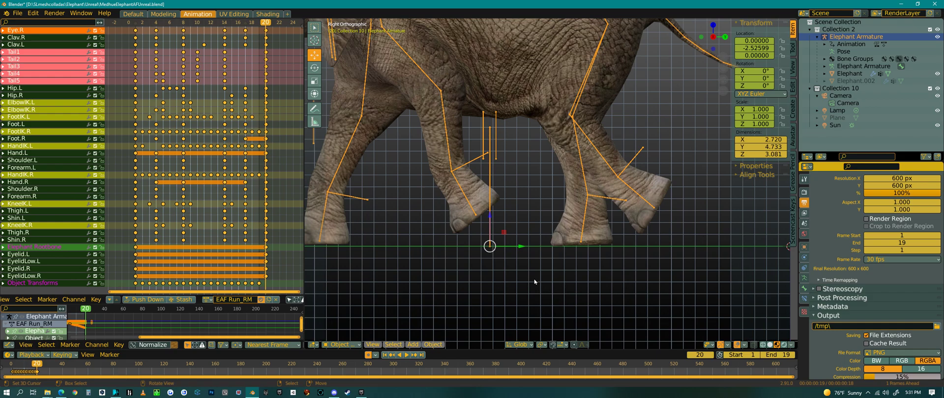
left_click(518, 251)
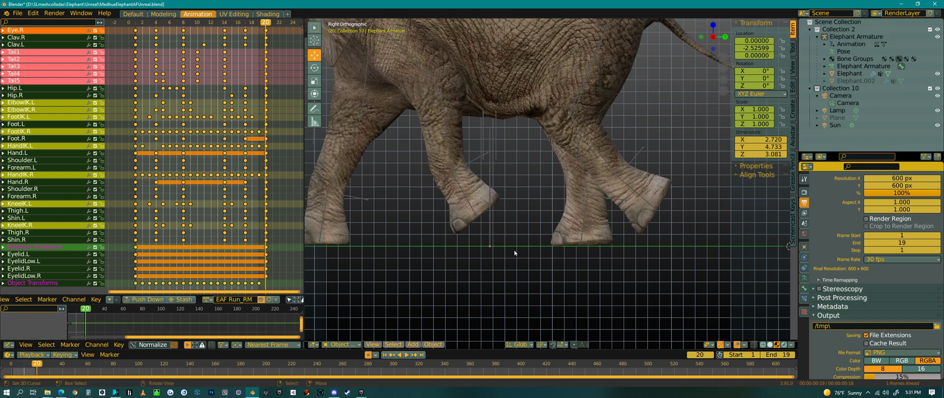
left_click(494, 224)
key("g")
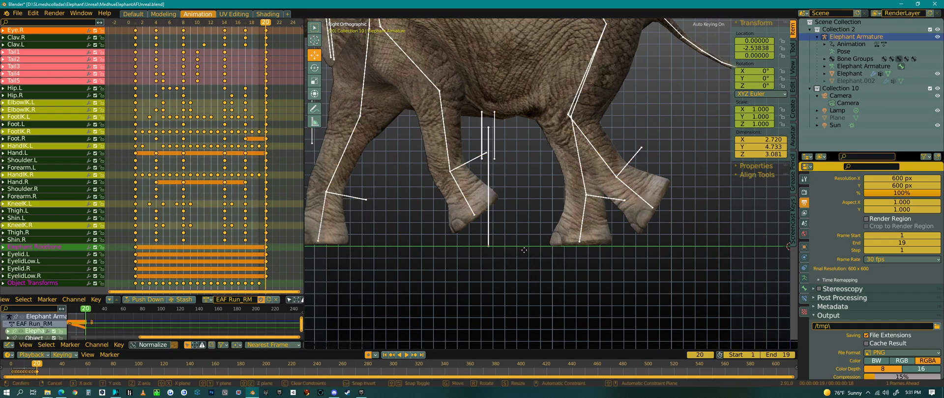
left_click(515, 254)
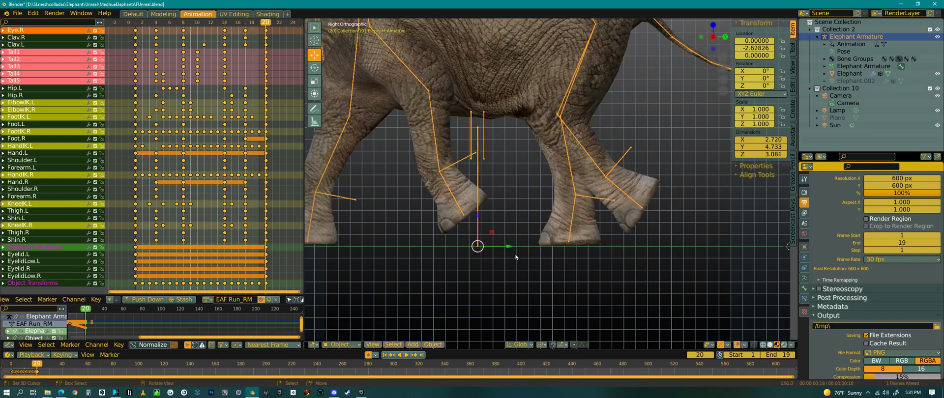
left_click_drag(512, 248, 513, 249)
key("Left")
key("Right")
Play back the run cycle and inspect the whole elephant's forward motion from the side and in perspective
scroll(560, 248, "down", 4)
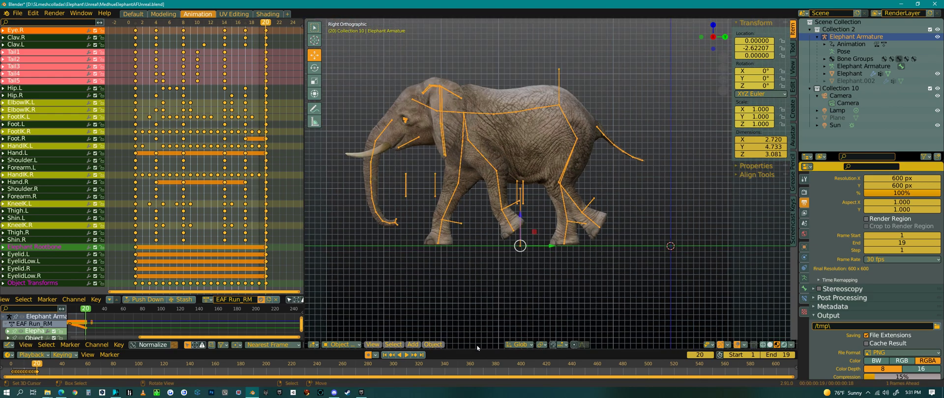
left_click(407, 355)
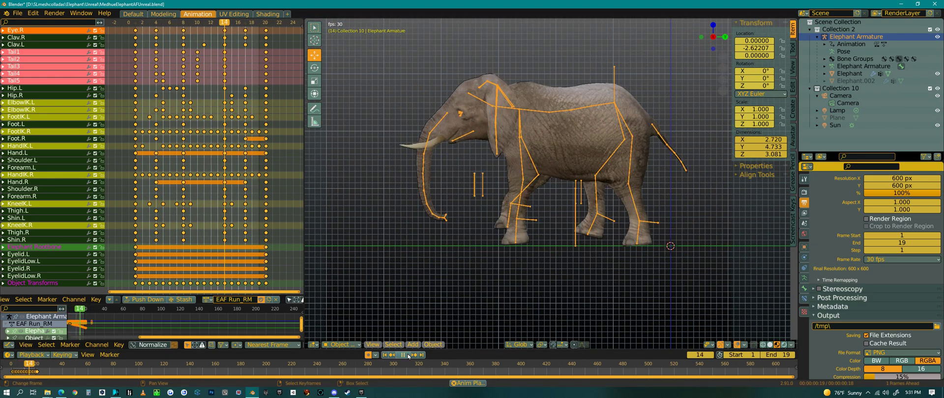
middle_click_drag(528, 321, 613, 302)
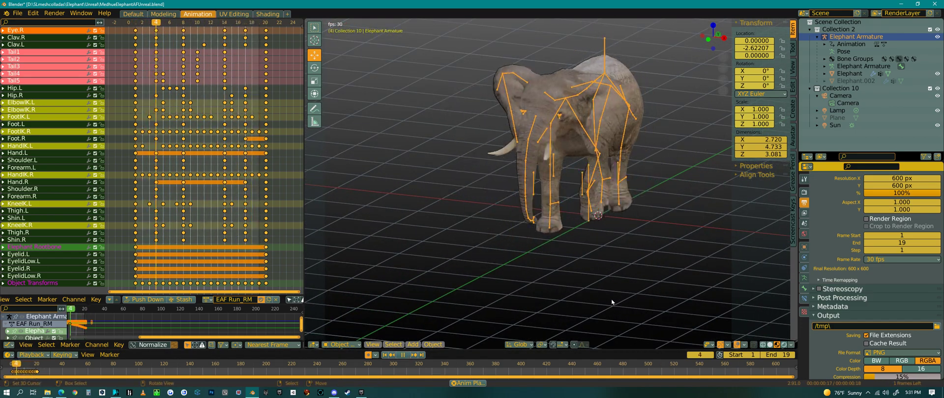
Finish reviewing the playback, switch the armature to Pose Mode, and show frame 1 in the right orthographic view
middle_click_drag(613, 302, 568, 289)
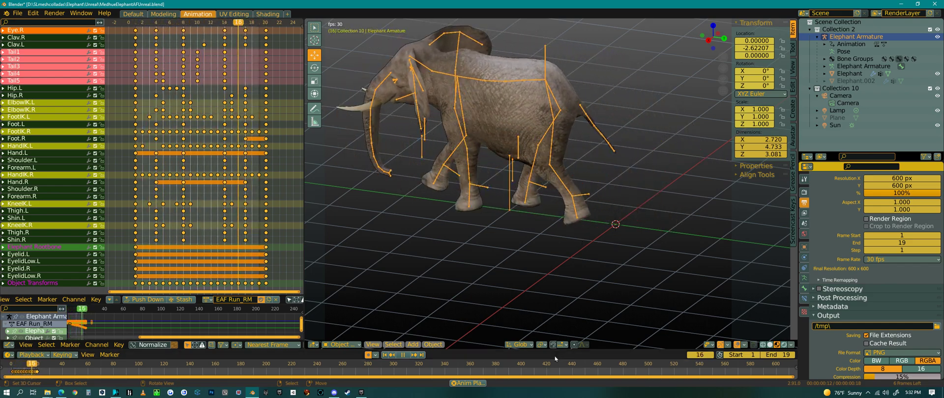
left_click(404, 356)
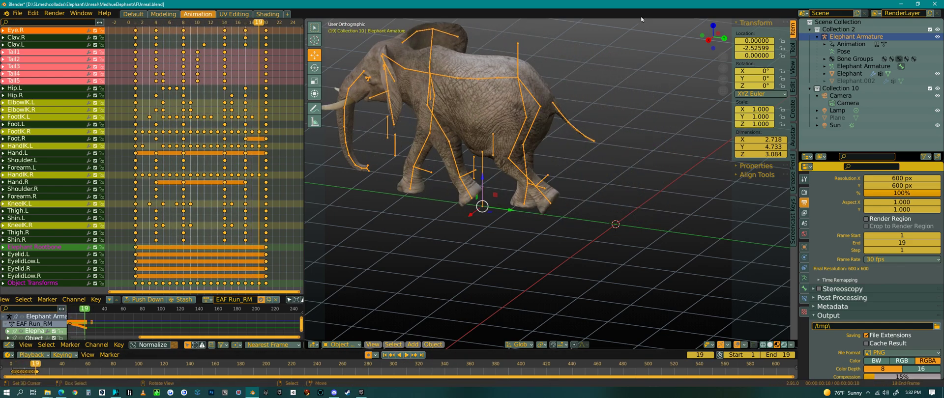
left_click(342, 345)
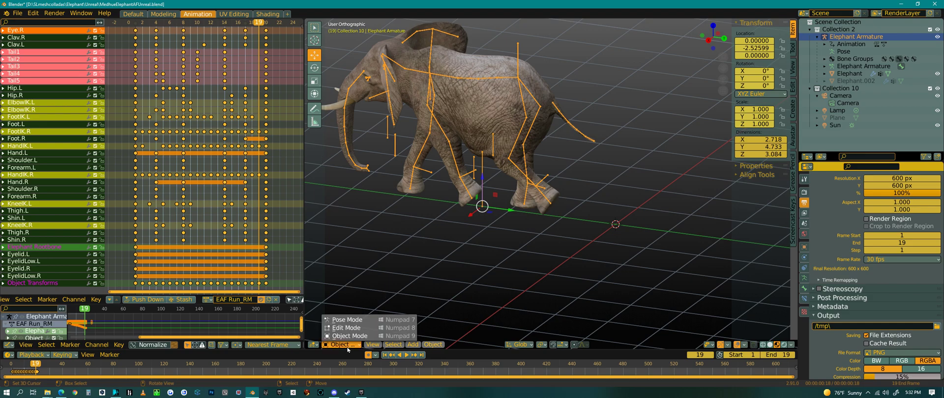
left_click(355, 321)
key("KP_3")
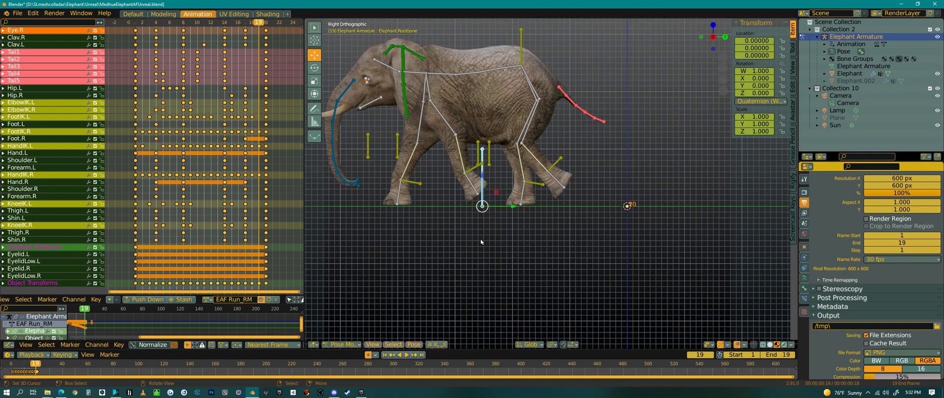
key("shift+Left")
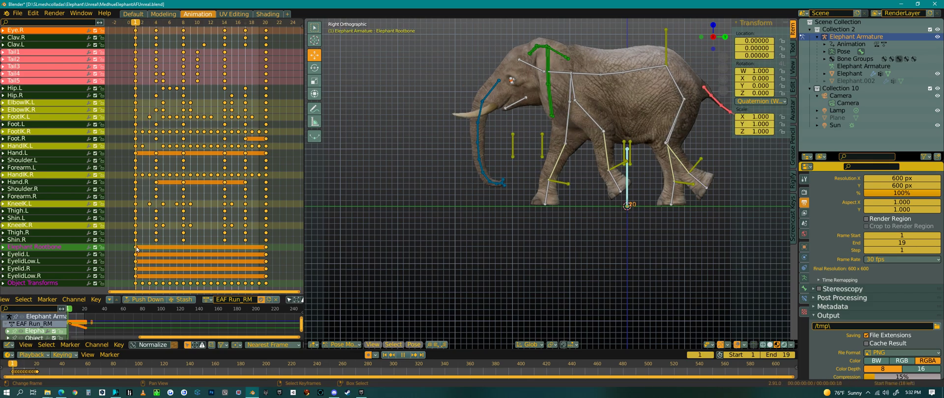
Select the HandIK.R bone, move it at frame 2 to local Y about -0.484, and compare the planted front foot with frame 1
scroll(530, 228, "up", 4)
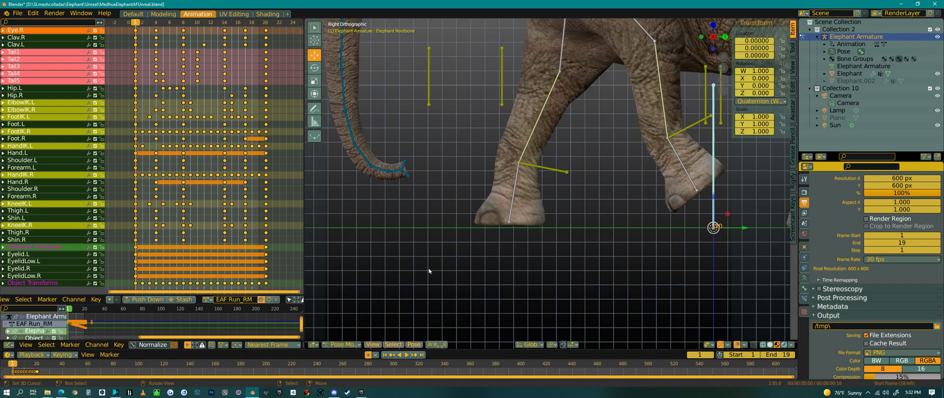
scroll(441, 264, "down", 4)
key("space")
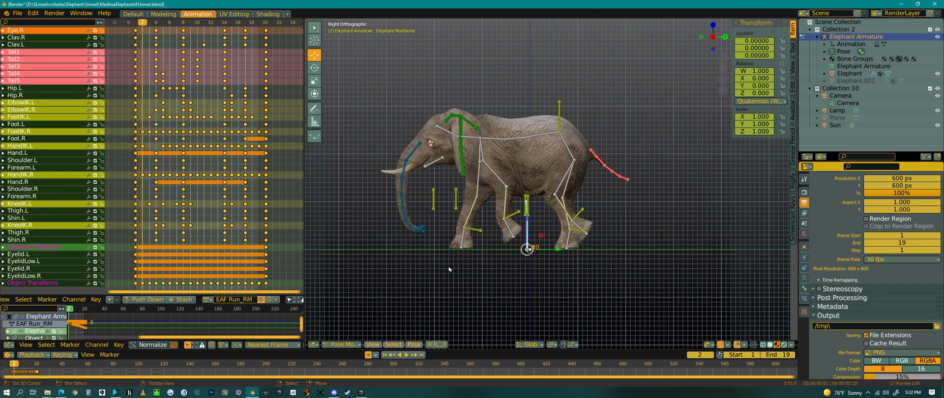
scroll(454, 252, "up", 4)
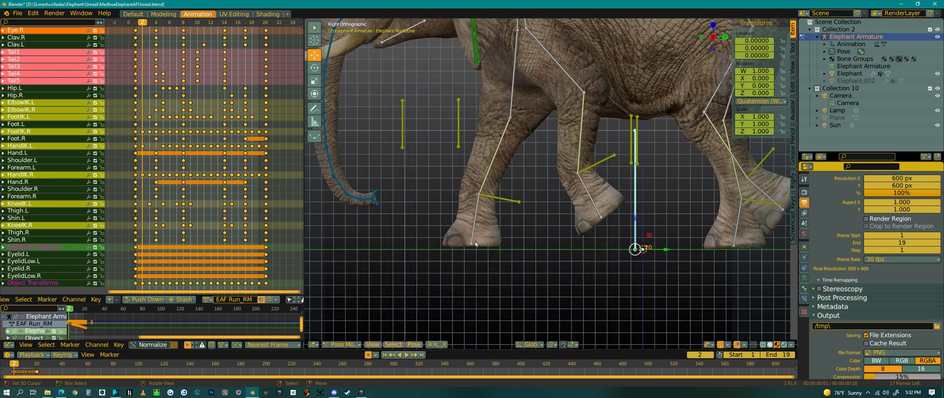
left_click(509, 203)
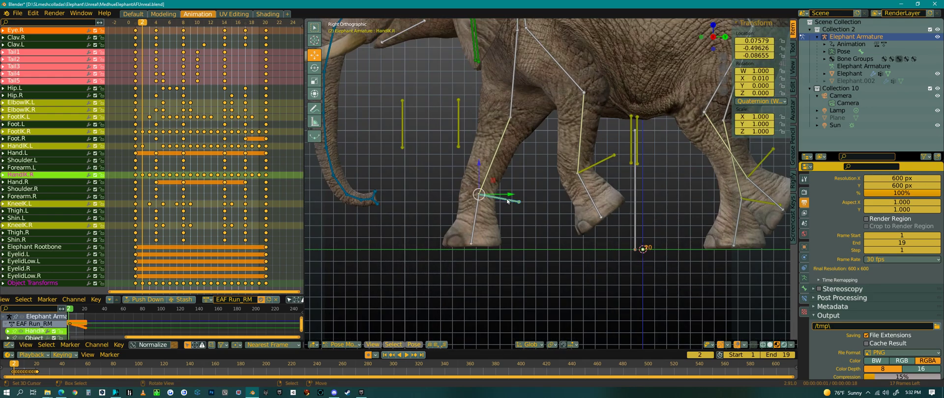
left_click_drag(508, 196, 512, 202)
key("Left")
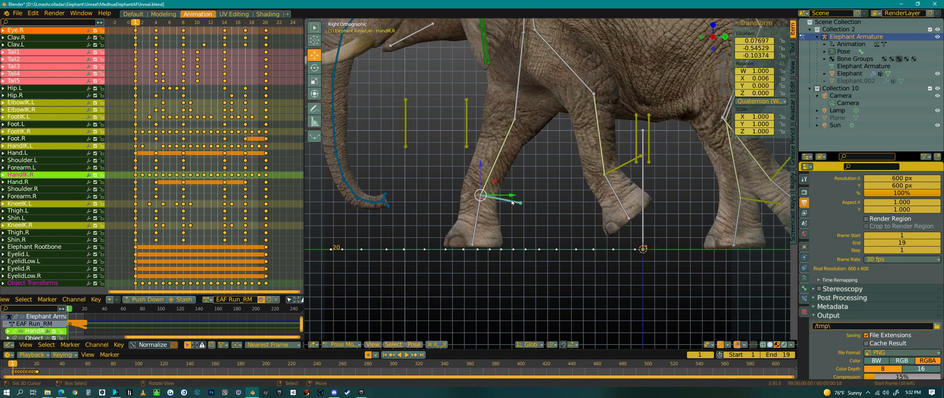
key("Right")
key("Right")
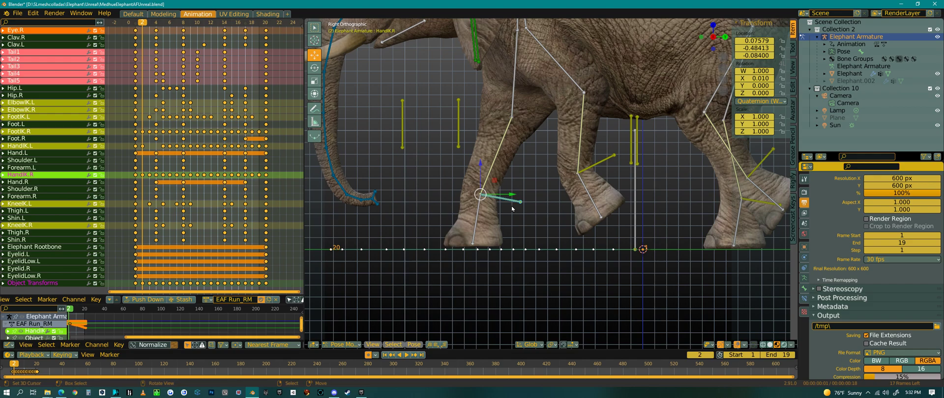
Slide HandIK.R along Y at frame 3 to hold the planted front foot in place, checking it against frame 2
left_click_drag(508, 198, 505, 261)
key("Left")
key("Right")
key("Right")
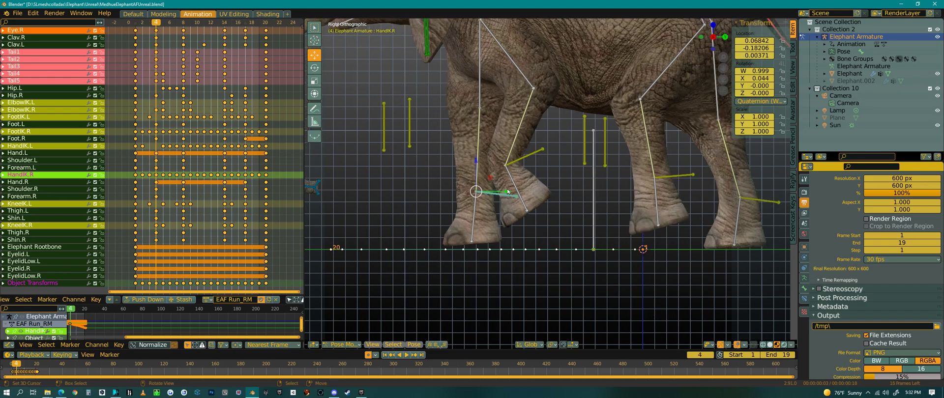
Nudge HandIK.R along Y at frame 4 so the planted front foot lines up with frame 3
left_click_drag(509, 193, 510, 193)
key("Left")
key("Right")
key("Right")
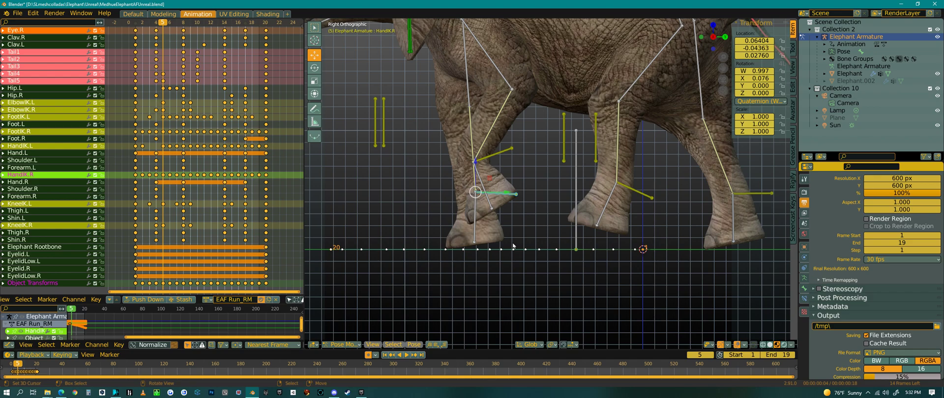
Adjust HandIK.R along Y at frame 6 and flip back to frame 5 to compare the planted front foot
key("Right")
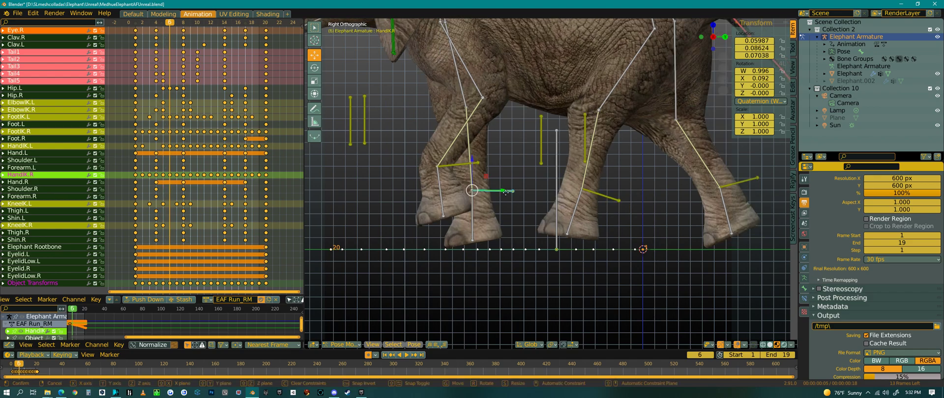
key("Left")
key("Right")
key("Left")
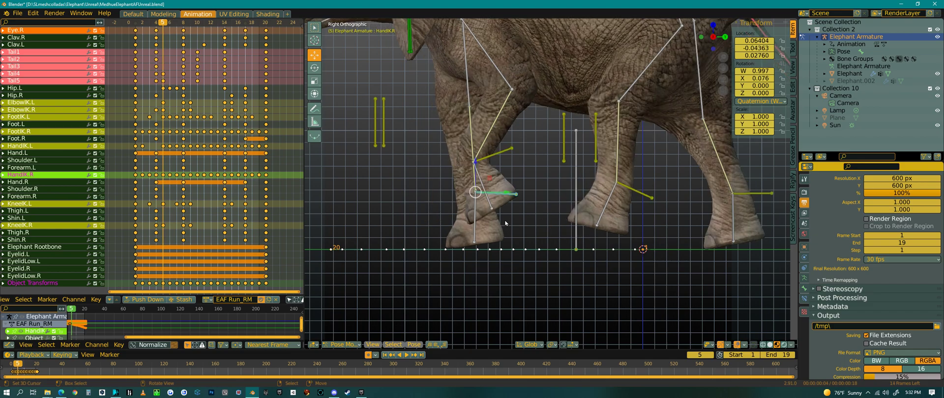
Move HandIK.R at frame 7 to local Y about 0.238 and compare the planted front foot with frame 6
key("Right")
key("Right")
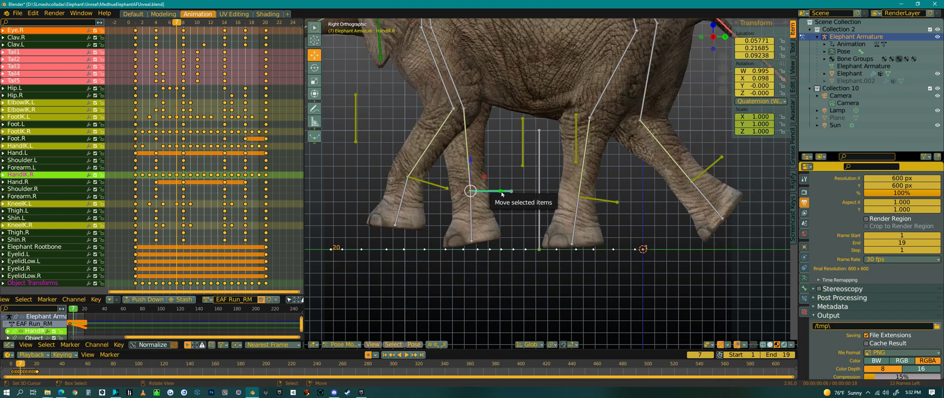
key("Left")
key("Right")
Move HandIK.R at frame 8 to local Y about 0.339, matching the planted front foot to frame 7
key("Right")
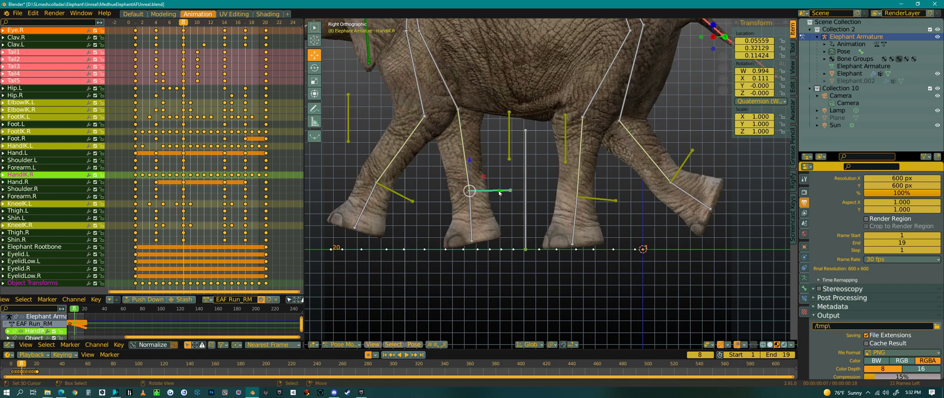
key("Left")
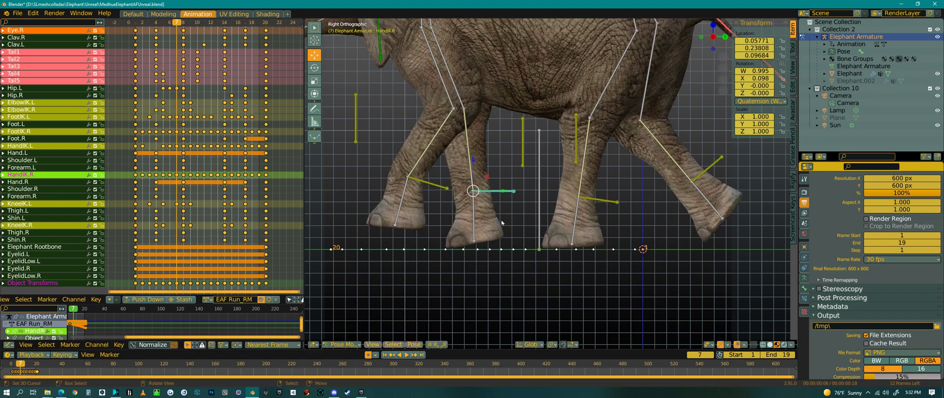
key("Right")
key("Right")
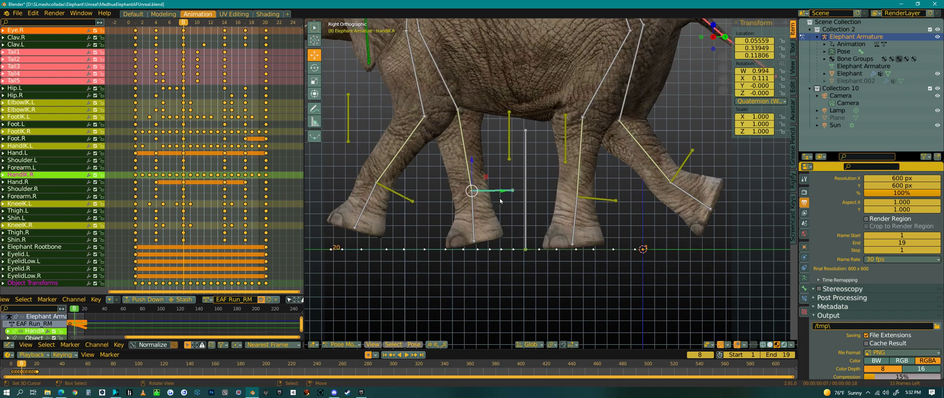
Step through frames 9 to 11 to check the right front foot as it lifts off the ground
key("Right")
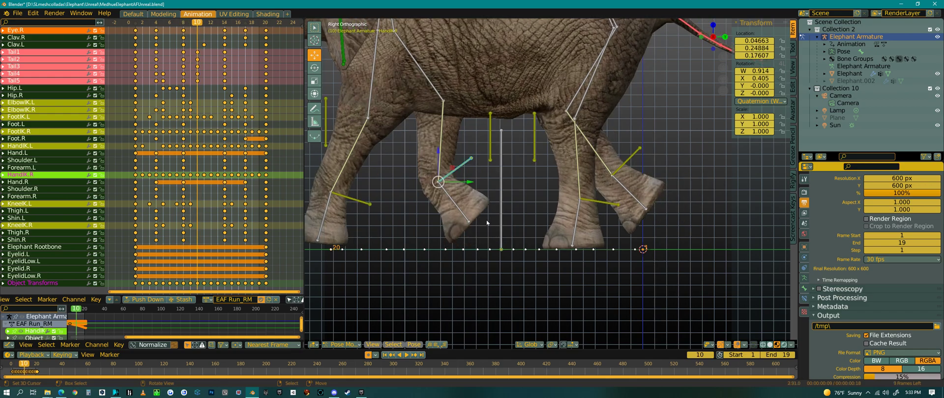
key("Right")
key("Left")
key("Left")
key("Right")
key("Right")
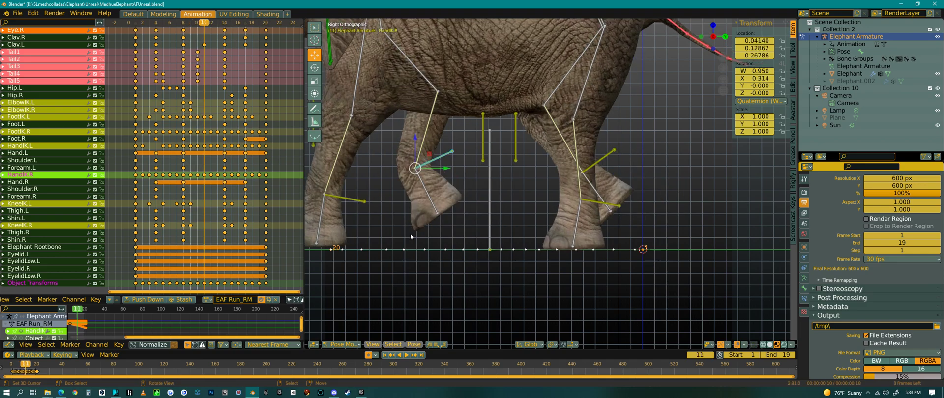
Select the HandIK.L bone and move it at frame 12 to local Y about -0.500, comparing the planted left front foot with neighbouring frames
middle_click_drag(401, 238, 574, 213, "shift")
scroll(574, 213, "up", 3)
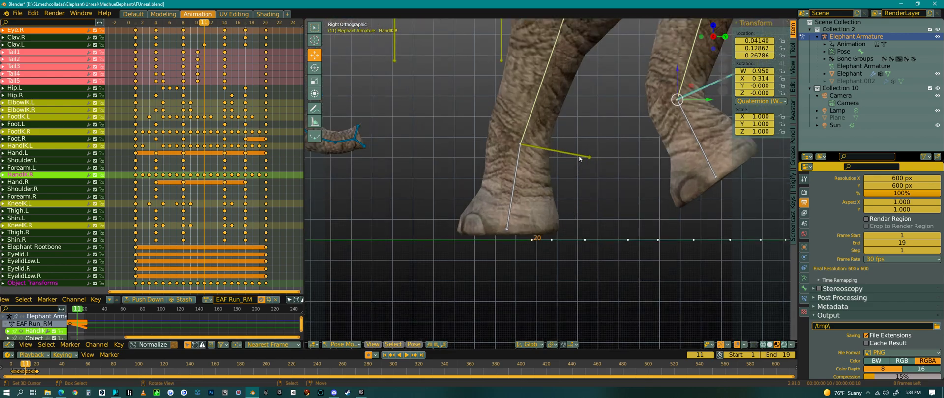
left_click(580, 157)
scroll(510, 292, "down", 3)
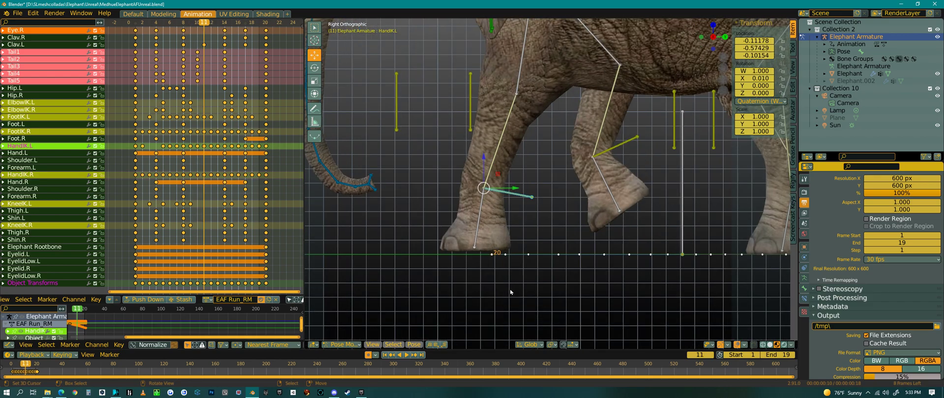
key("Right")
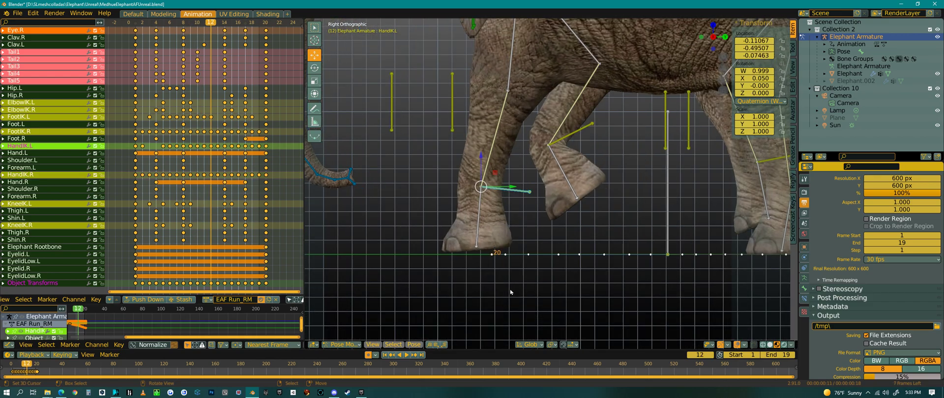
key("Right")
key("Left")
key("Right")
key("Left")
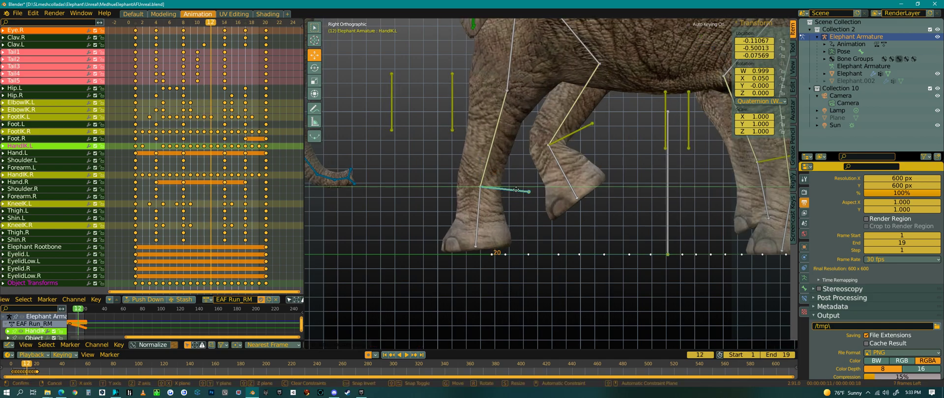
Move HandIK.L along Y at frame 13 so the planted left front foot matches its position at frame 12
key("Right")
key("g")
key("y")
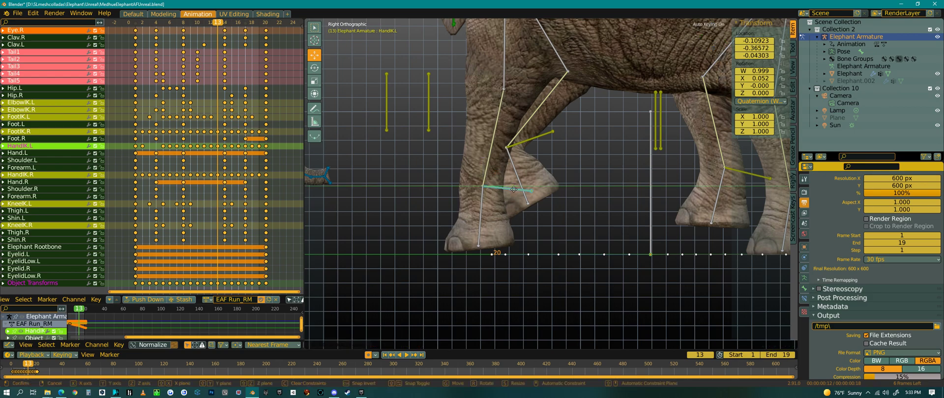
left_click(512, 190)
key("Right")
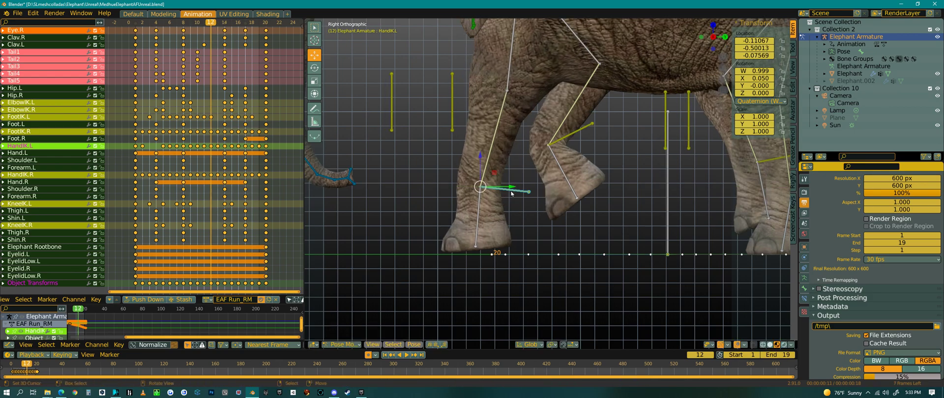
key("Left")
key("Right")
Move HandIK.L at frame 14 to local Y about -0.244 and check the planted foot against frame 13
left_click_drag(511, 189, 508, 189)
key("Left")
key("Right")
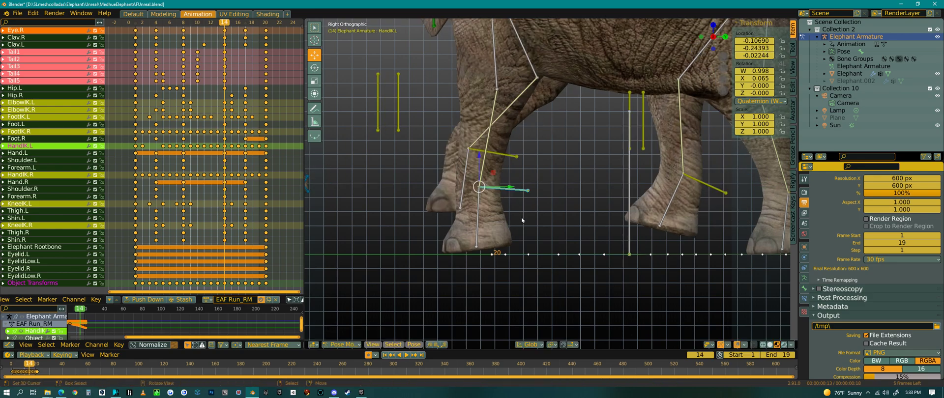
Slide HandIK.L along Y at frame 15 and compare the planted left front foot with frame 14
key("Right")
left_click_drag(516, 191, 515, 192)
key("Left")
key("Right")
Correct HandIK.L along Y at frame 16 and compare the left front foot with the adjacent frame
key("Right")
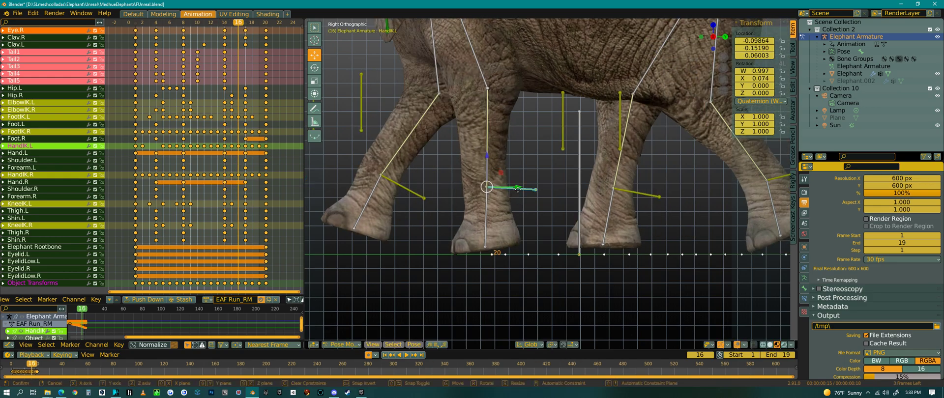
left_click_drag(511, 193, 507, 190)
key("Right")
key("Left")
key("Right")
Move HandIK.L at frame 18 to local Y about 0.35 and compare the left front foot with frame 17
key("Right")
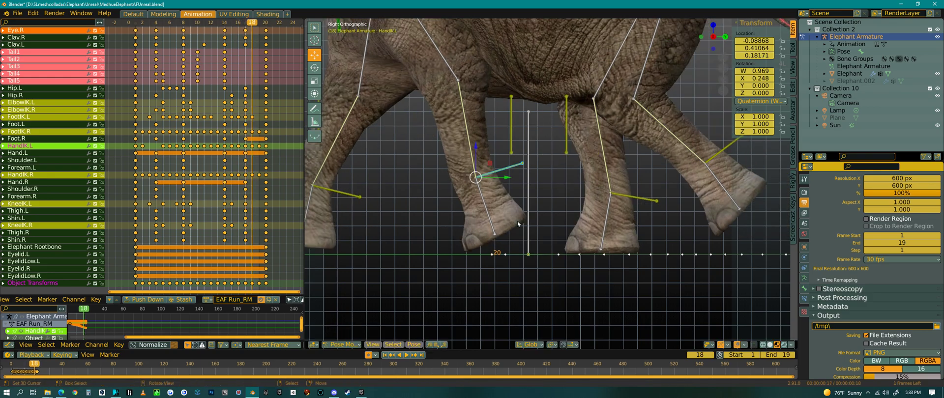
left_click_drag(507, 177, 512, 207)
key("Left")
key("Right")
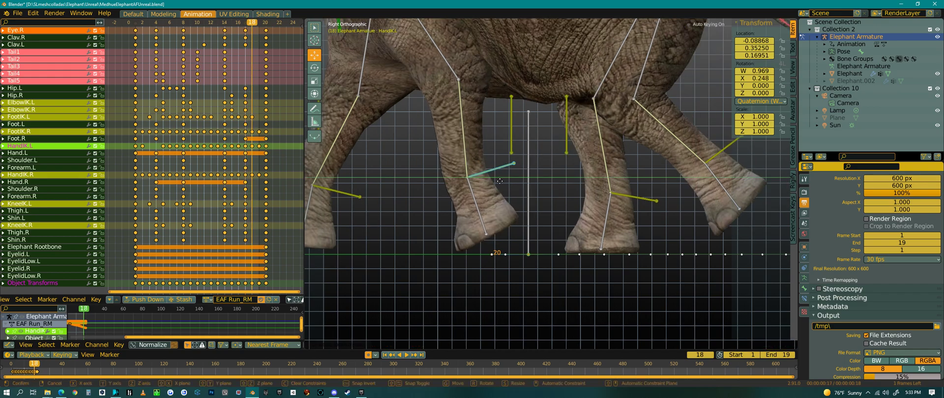
key("Left")
key("Right")
Select HandIK.R at frame 20, move it to local Y about -0.520, and compare the planted right front foot with frame 19
key("Right")
middle_click_drag(419, 224, 589, 233, "shift")
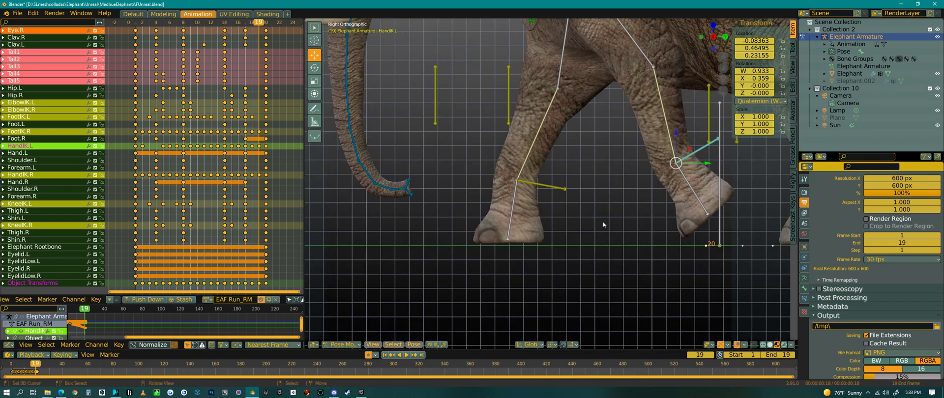
key("Right")
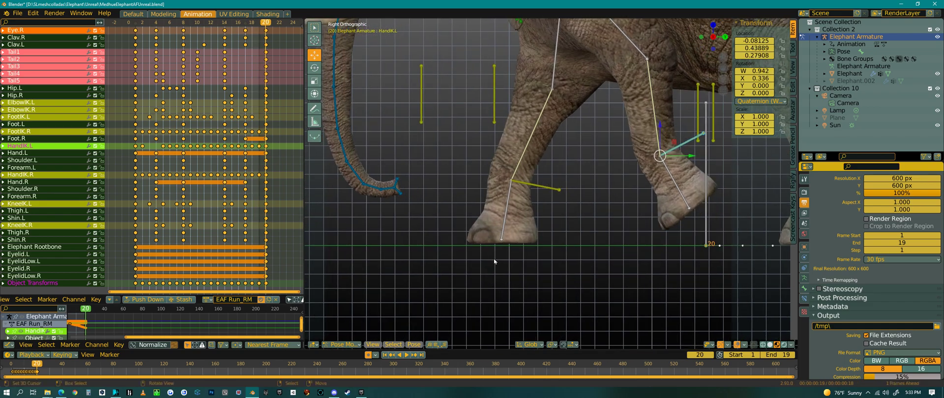
left_click(552, 192)
scroll(425, 296, "down", 3)
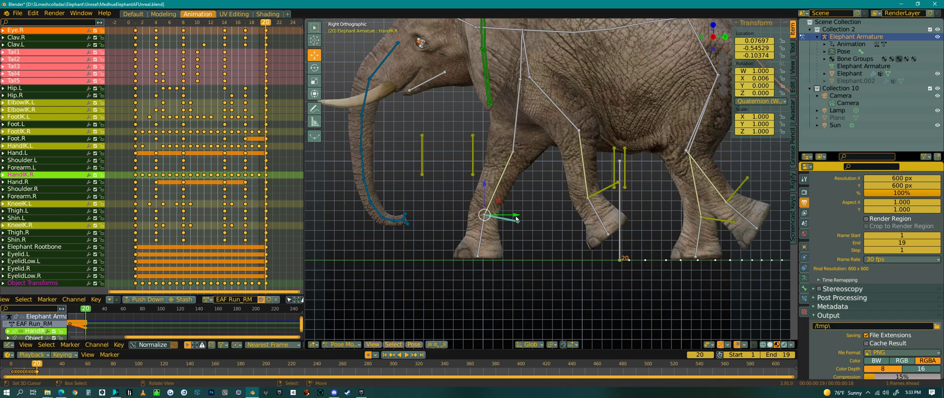
left_click_drag(516, 216, 518, 217)
key("Left")
key("Right")
key("Right")
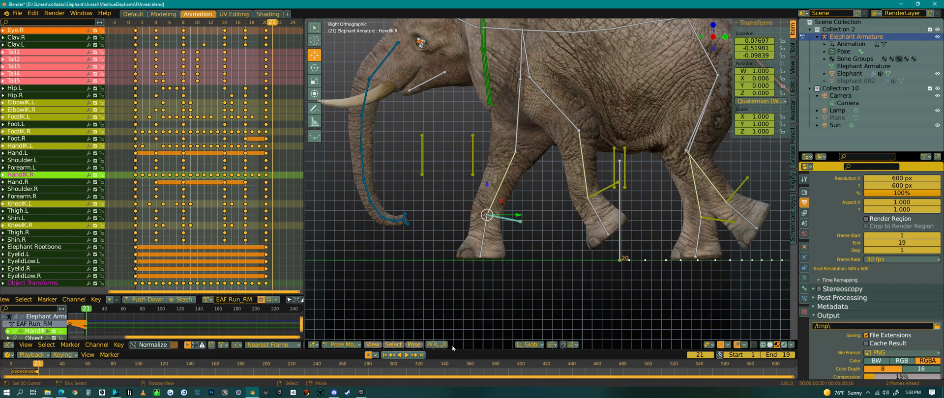
Play the run cycle and examine the elephant's foot contact from several angles, stop playback and return to frame 1
left_click(407, 355)
scroll(522, 275, "down", 6)
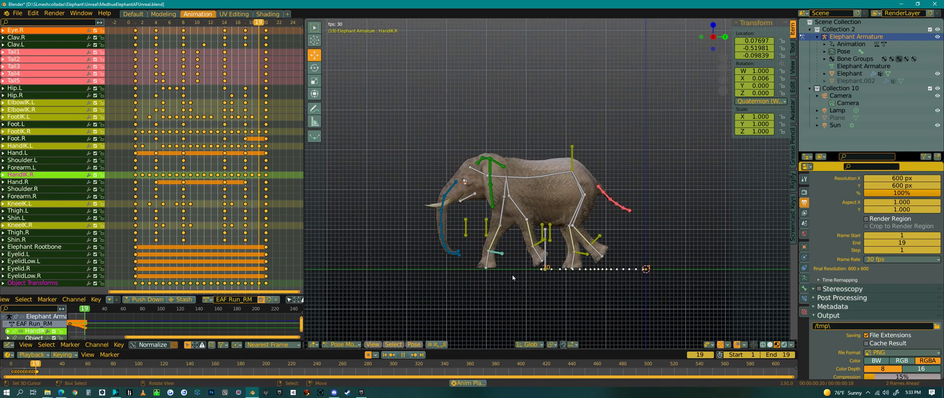
middle_click_drag(527, 274, 588, 302)
middle_click_drag(697, 281, 619, 246, "shift")
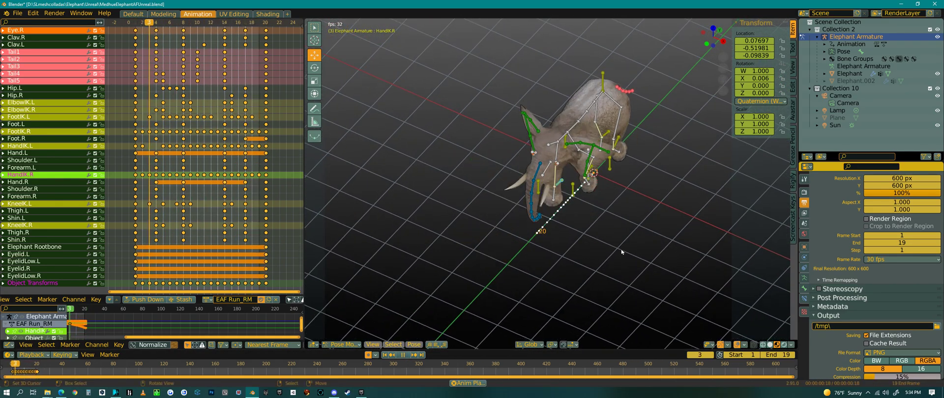
scroll(615, 248, "up", 4)
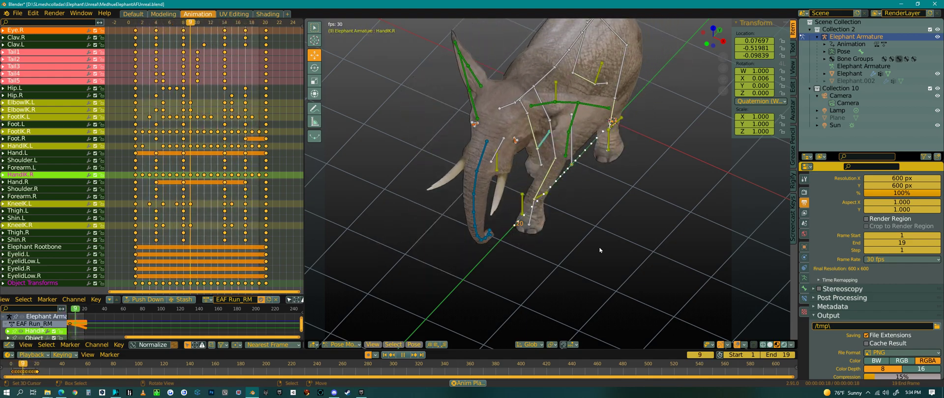
middle_click_drag(590, 251, 533, 284)
left_click(402, 356)
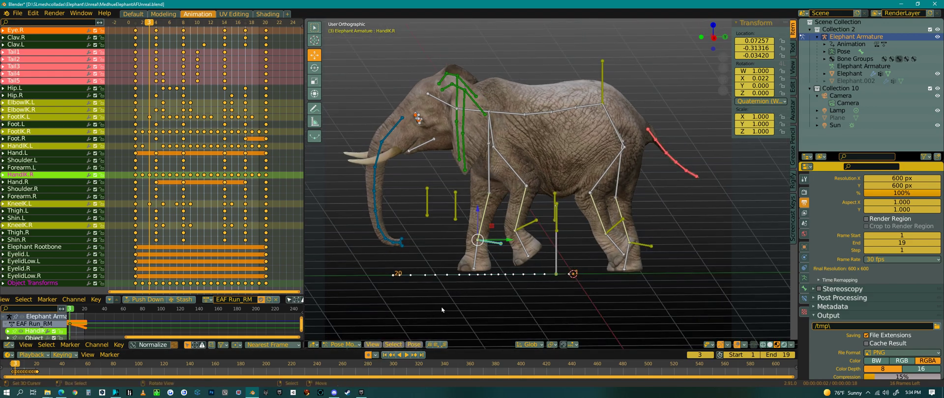
left_click(385, 355)
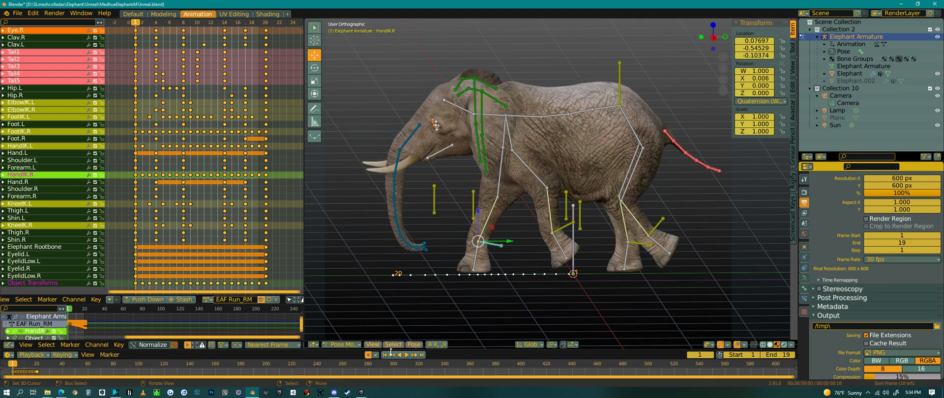
middle_click_drag(578, 272, 593, 288, "shift")
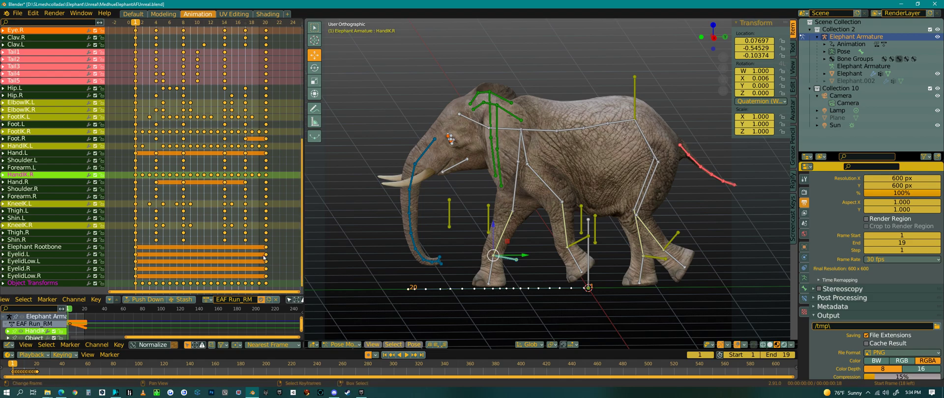
Assign the African rig action to the elephant armature and switch from Pose Mode to Object Mode
left_click(207, 299)
scroll(230, 234, "up", 1)
key("Return")
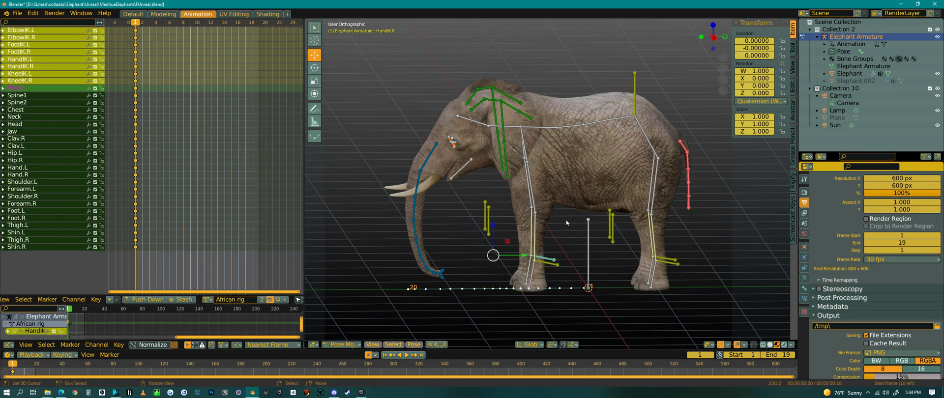
left_click(344, 345)
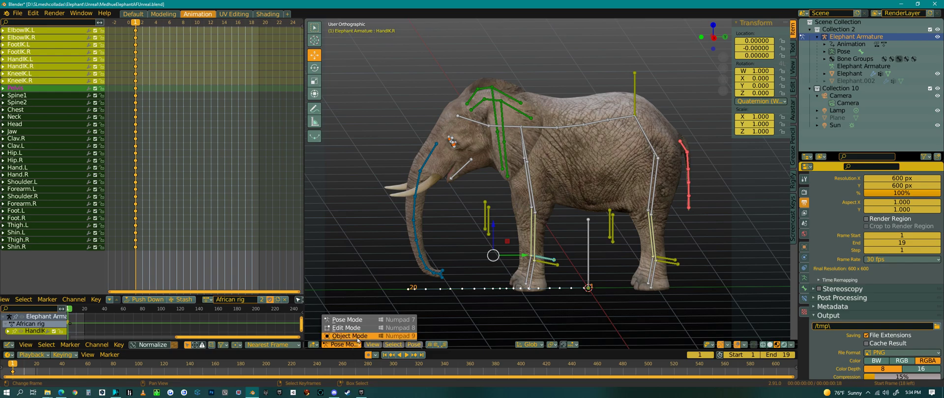
left_click(358, 339)
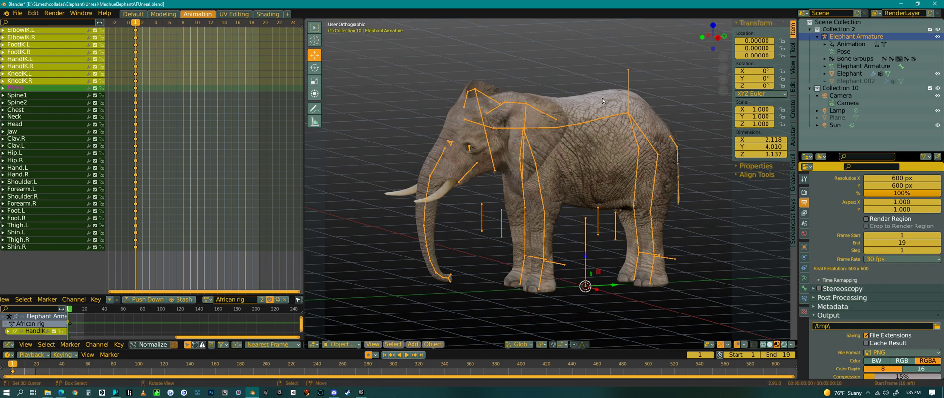
Select the Elephant mesh together with the Elephant Armature, keeping the armature as the active object
left_click(629, 74)
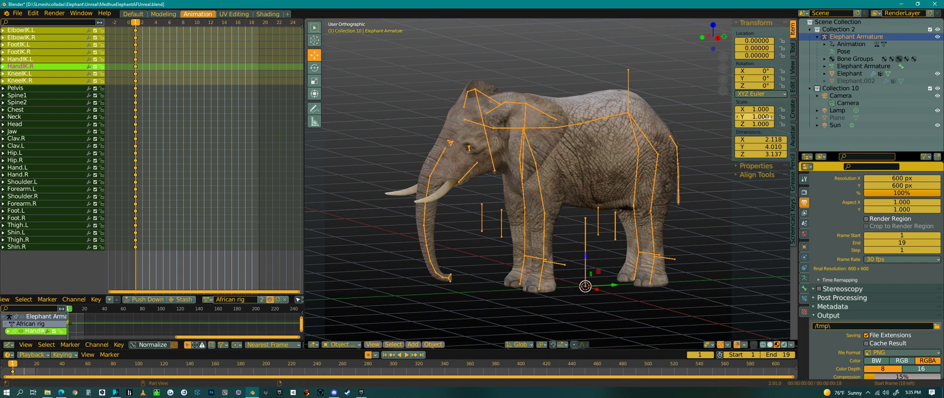
left_click(586, 108)
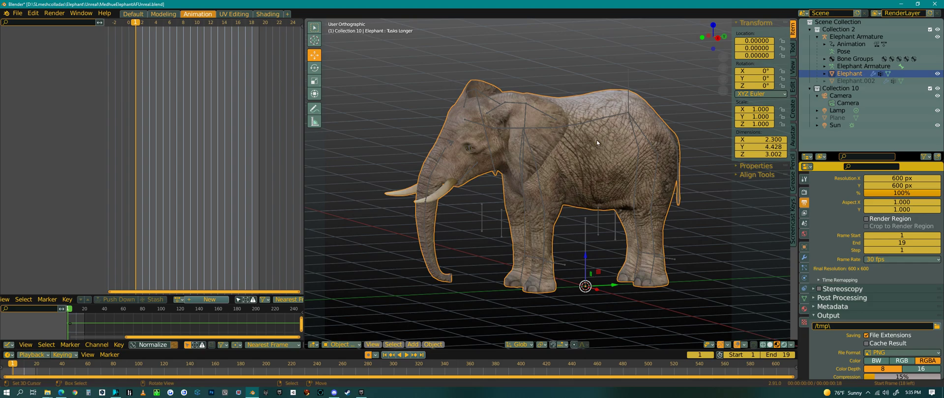
middle_click_drag(628, 188, 637, 187)
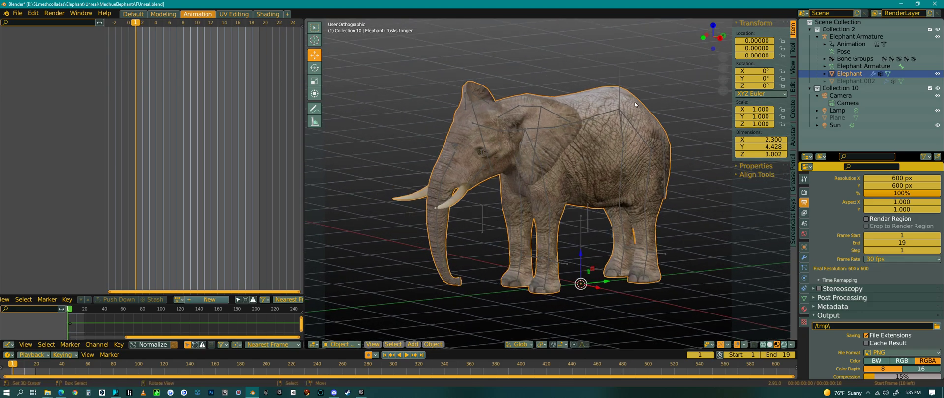
left_click(618, 75)
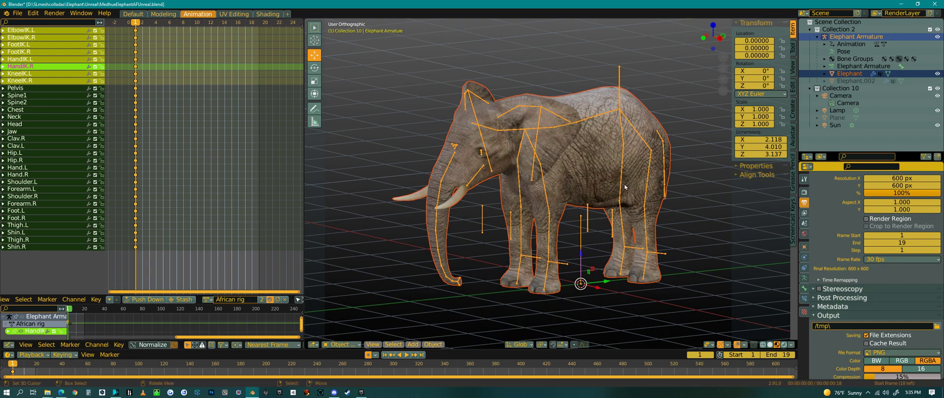
Start an FBX export limited to selected objects, with Apply Transform enabled and Apply Unit disabled
left_click(17, 14)
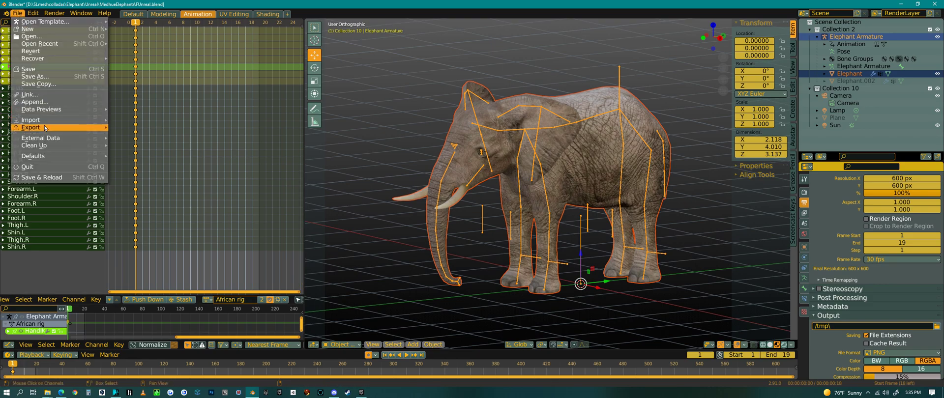
mouse_move(45, 128)
left_click(141, 161)
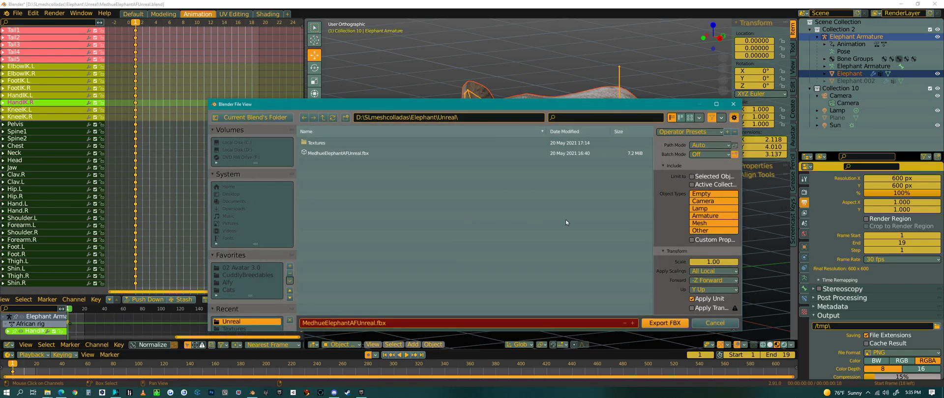
left_click(692, 176)
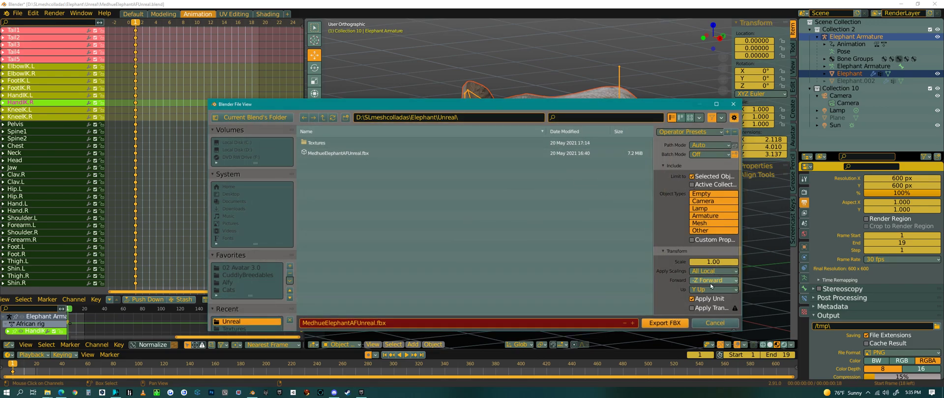
scroll(709, 287, "down", 2)
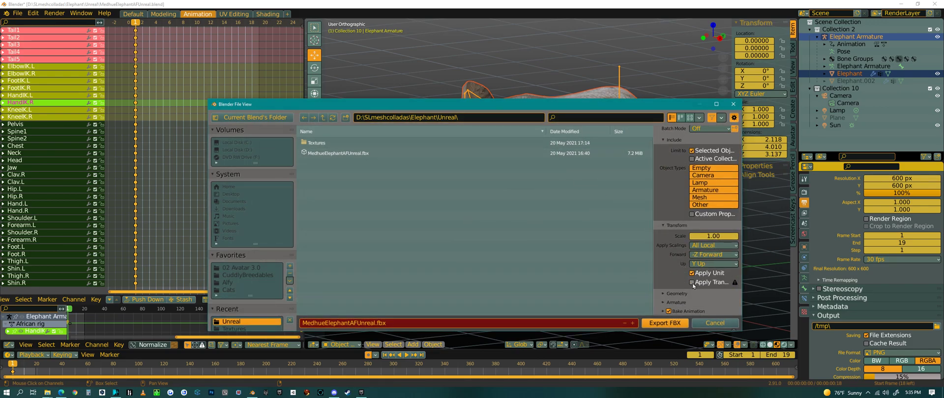
left_click(692, 283)
left_click(693, 274)
Set the smoothing in the FBX export's geometry options to Edge
left_click(668, 294)
scroll(668, 294, "down", 3)
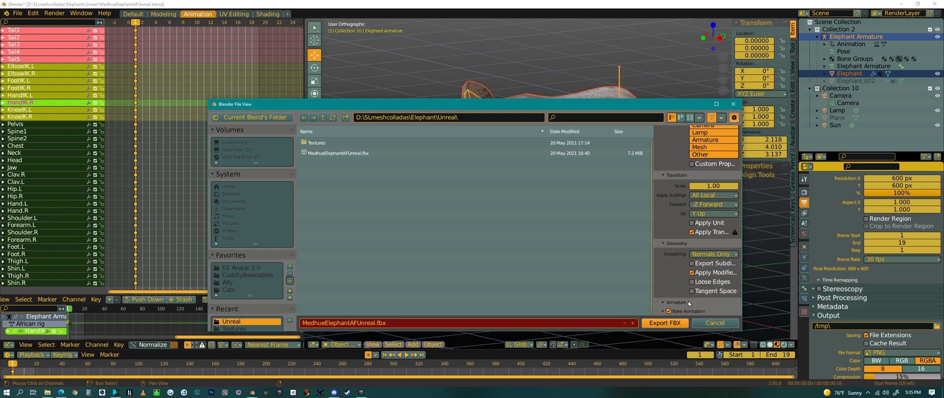
left_click(713, 254)
left_click(692, 280)
Disable Add Leaf Bones and enable Only Deform Bones in the FBX export's armature options
left_click(673, 303)
scroll(675, 301, "down", 3)
left_click(692, 301)
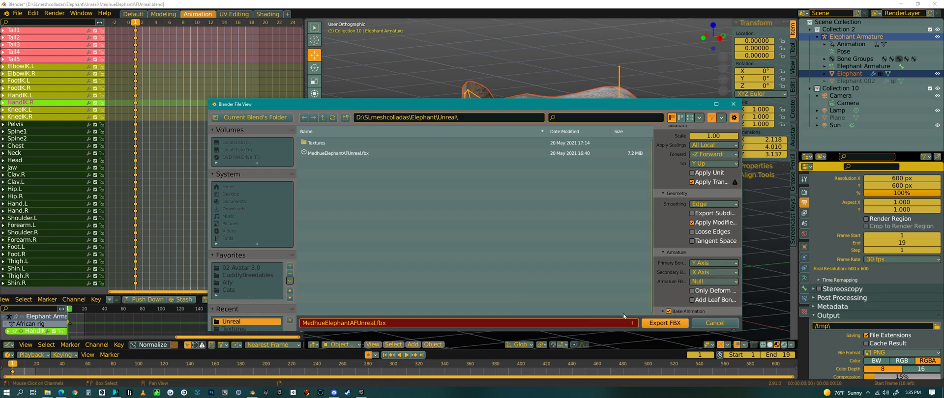
left_click(692, 291)
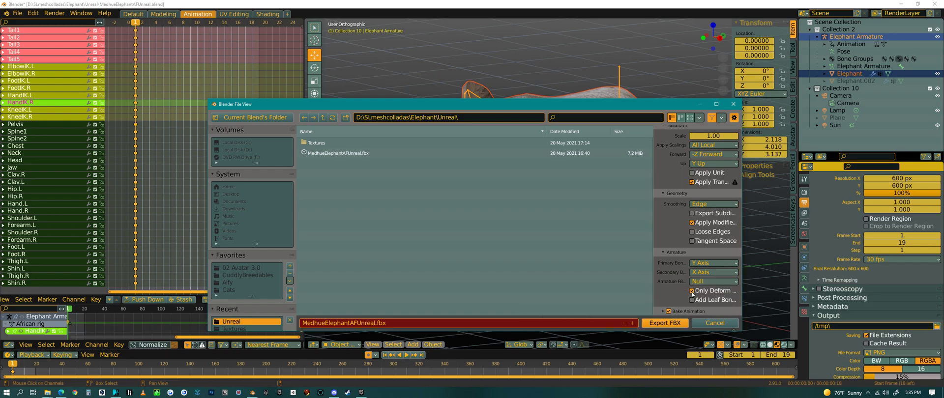
Review the Bake Animation options of the FBX export and close the export window without exporting
left_click(663, 311)
scroll(668, 299, "down", 3)
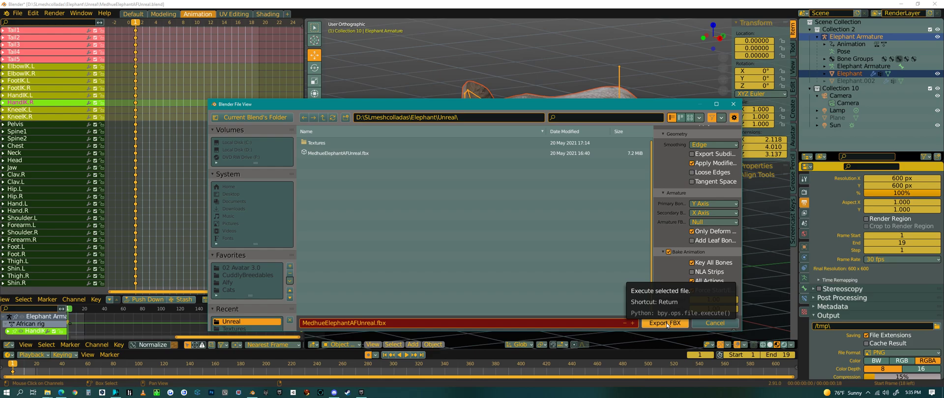
left_click(737, 104)
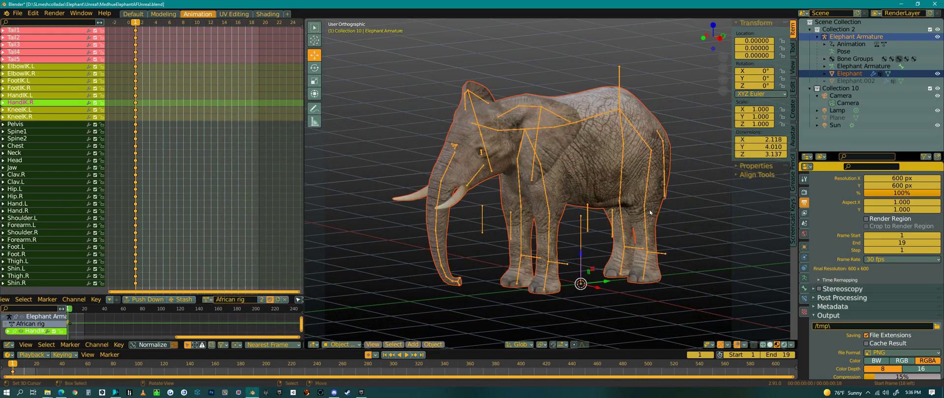